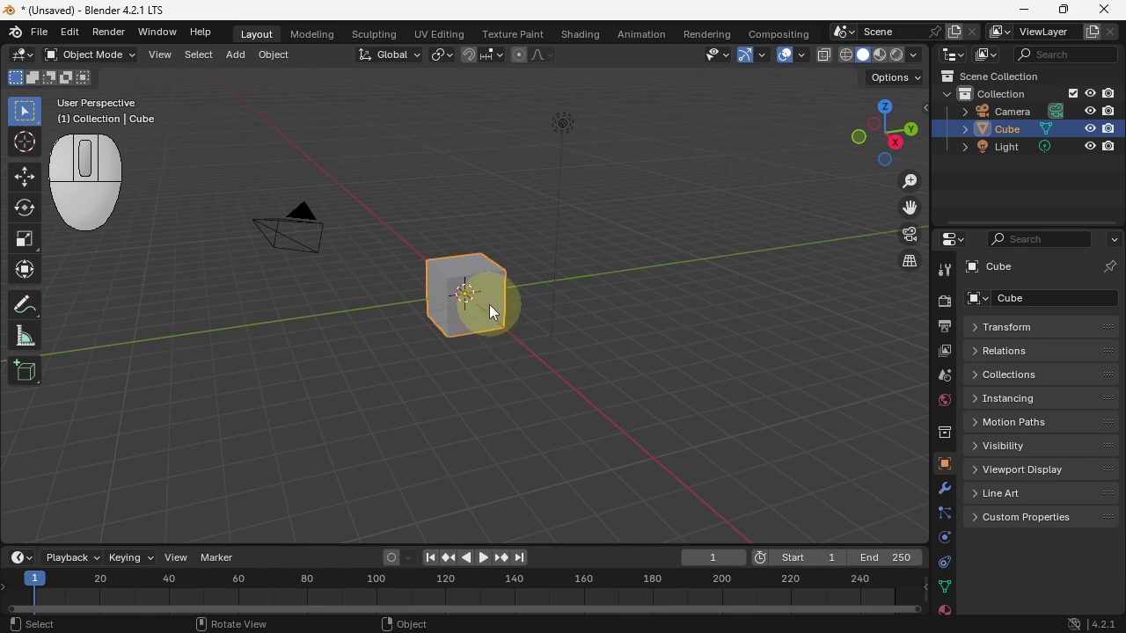
Delete the default cube and add a UV sphere in its place
key(x)
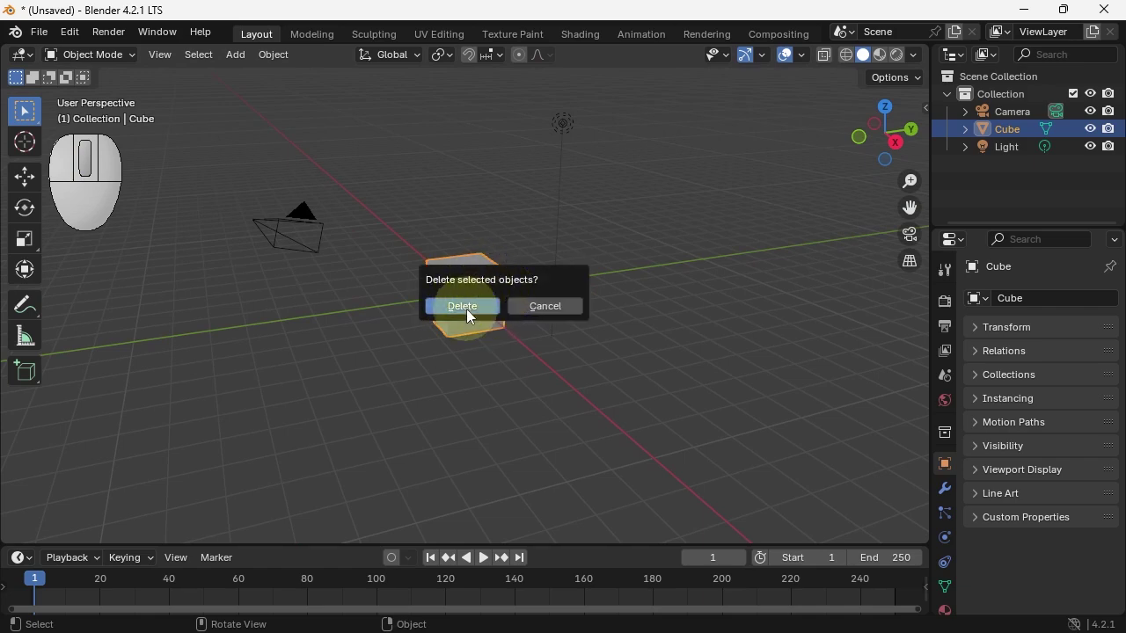
click(466, 310)
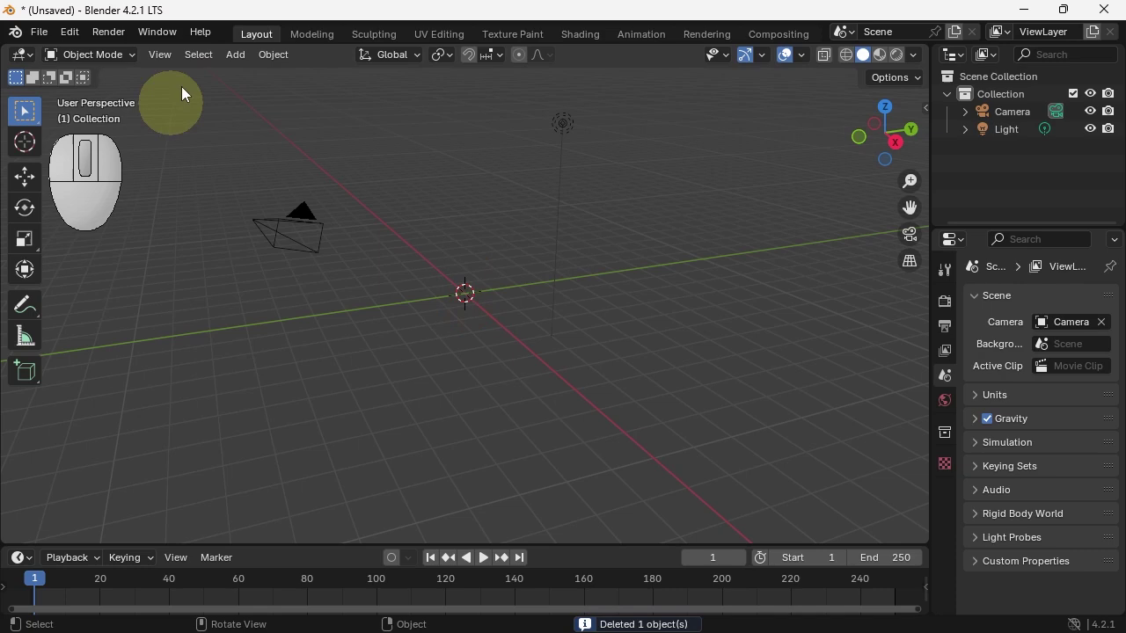
click(236, 54)
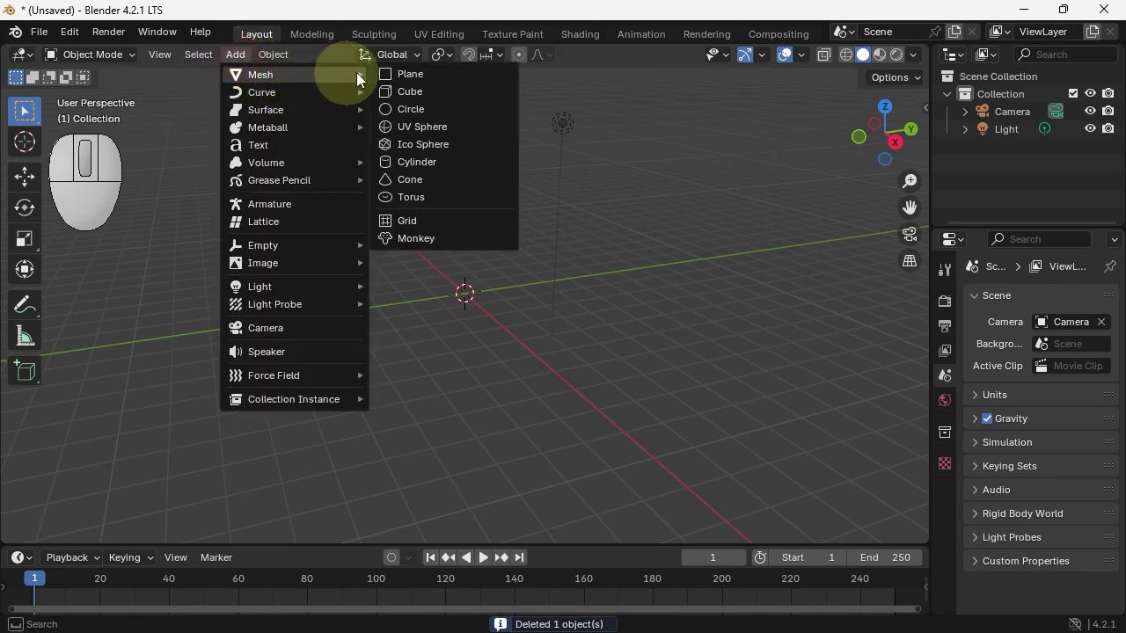
click(441, 128)
Raise the sphere along the Z axis and frame all objects in the view
mouse_move(515, 327)
middle_down()
mouse_move(553, 294)
mouse_move(535, 324)
mouse_move(517, 319)
middle_up()
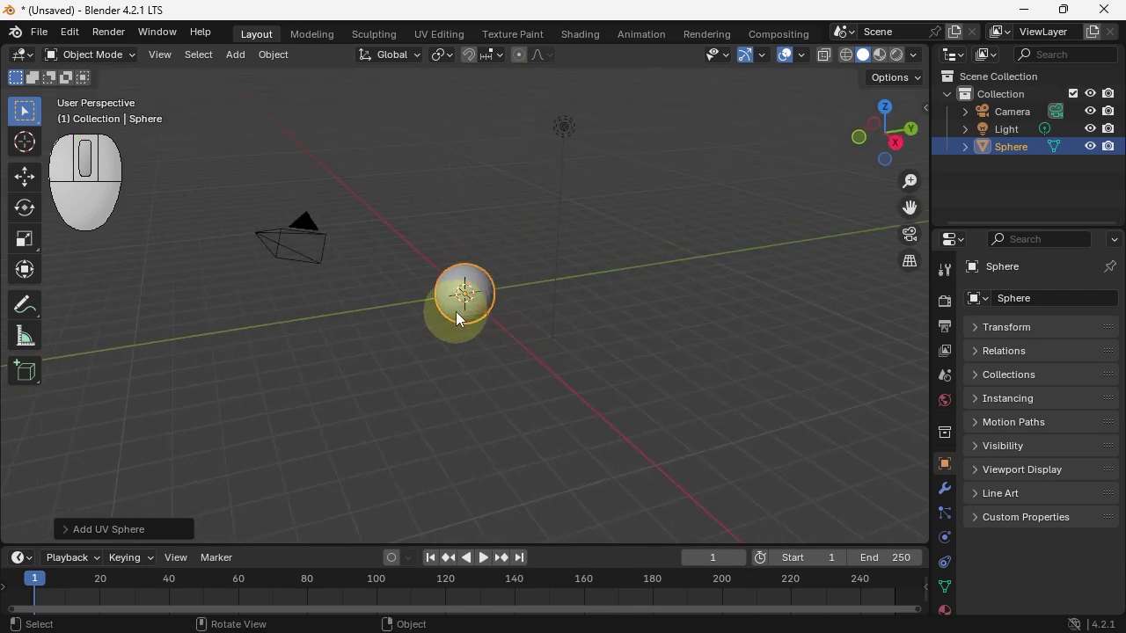
key(g)
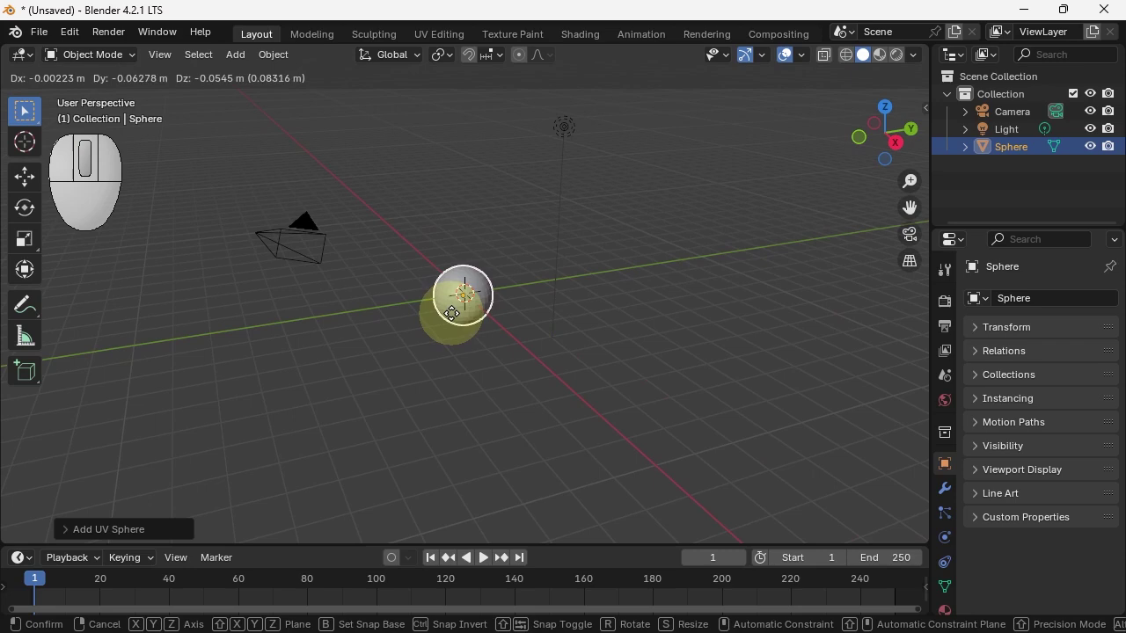
key(z)
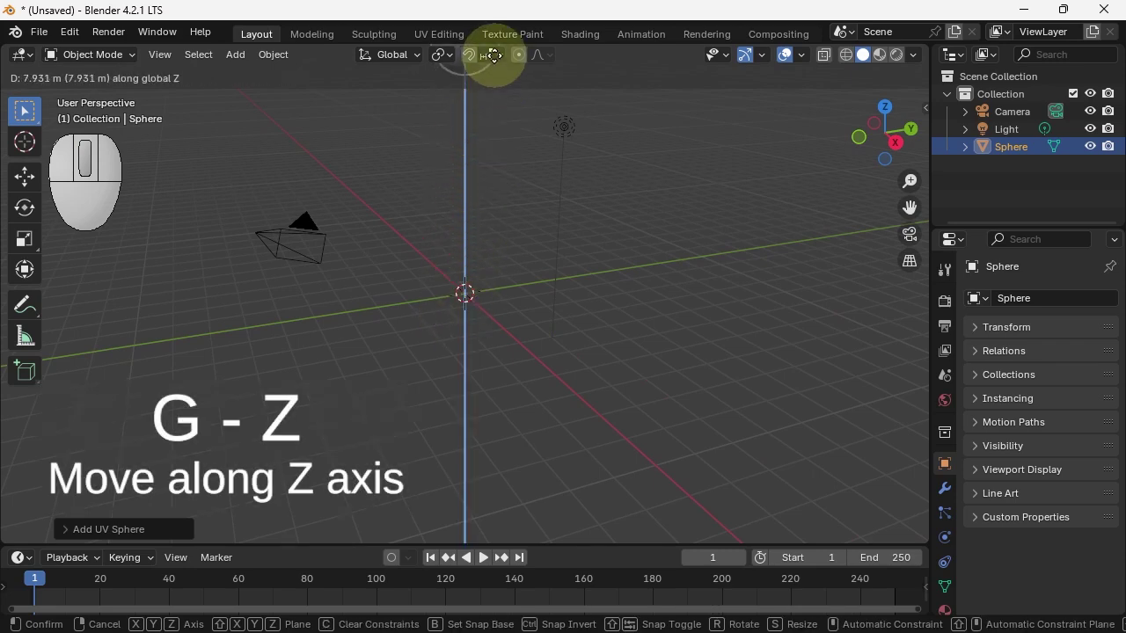
click(495, 65)
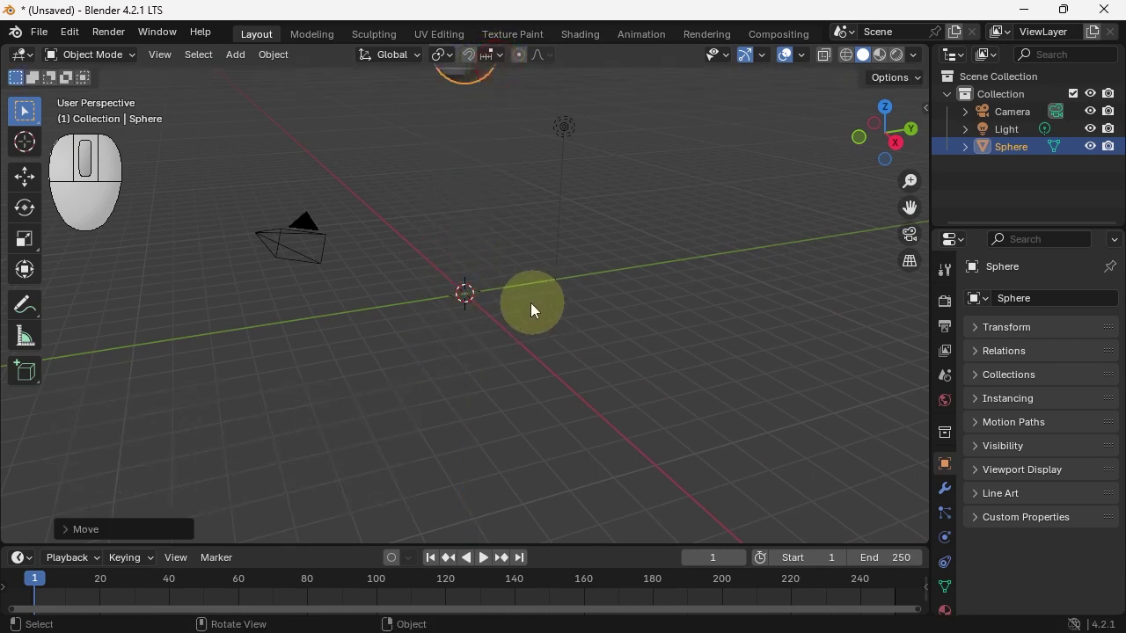
key(Home)
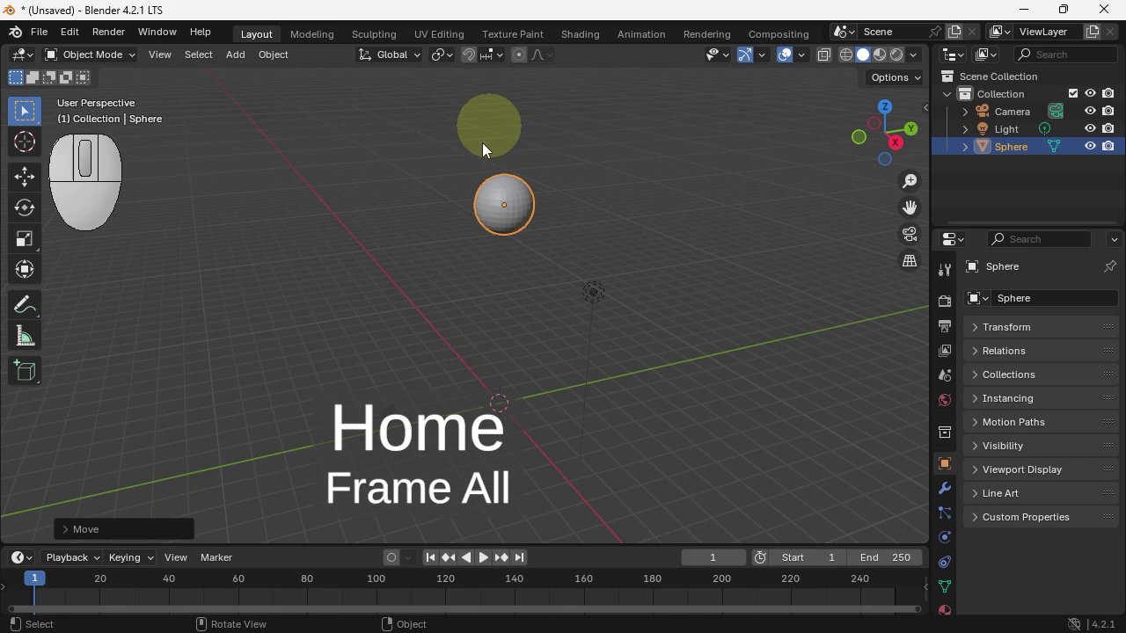
Hide the Camera and Light with their Outliner eye icons, then orbit around the sphere
click(383, 423)
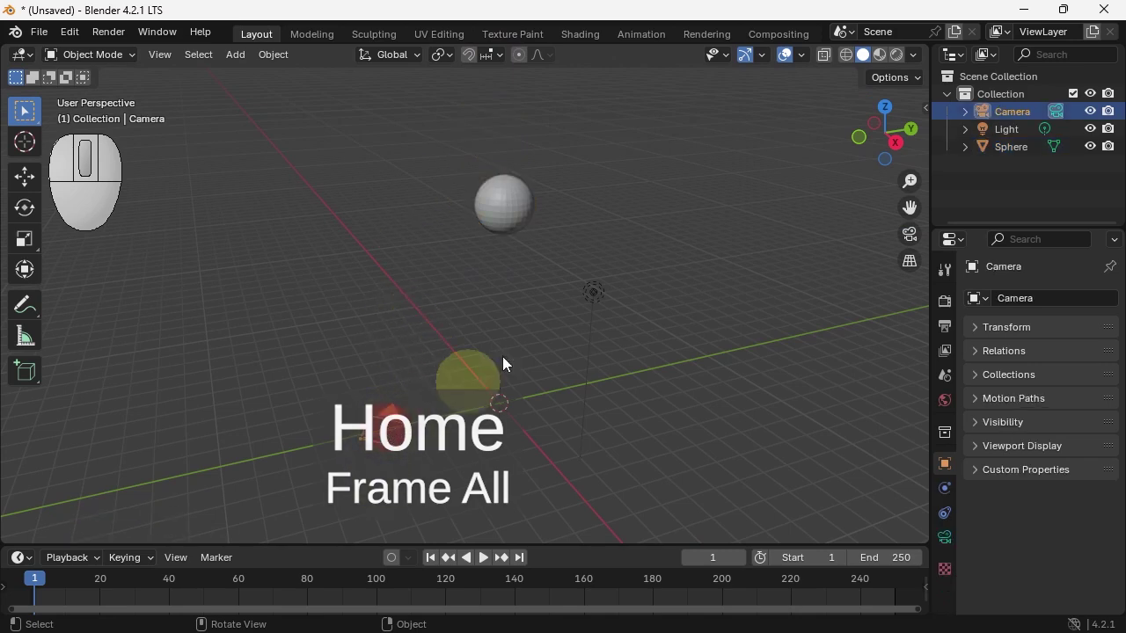
click(595, 293)
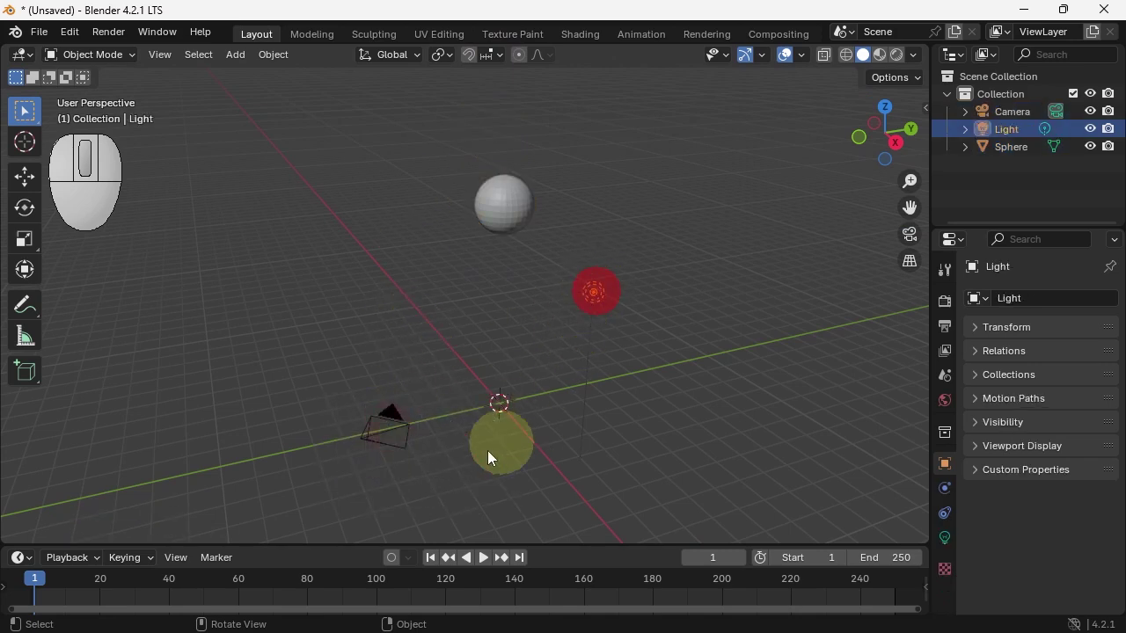
click(381, 434)
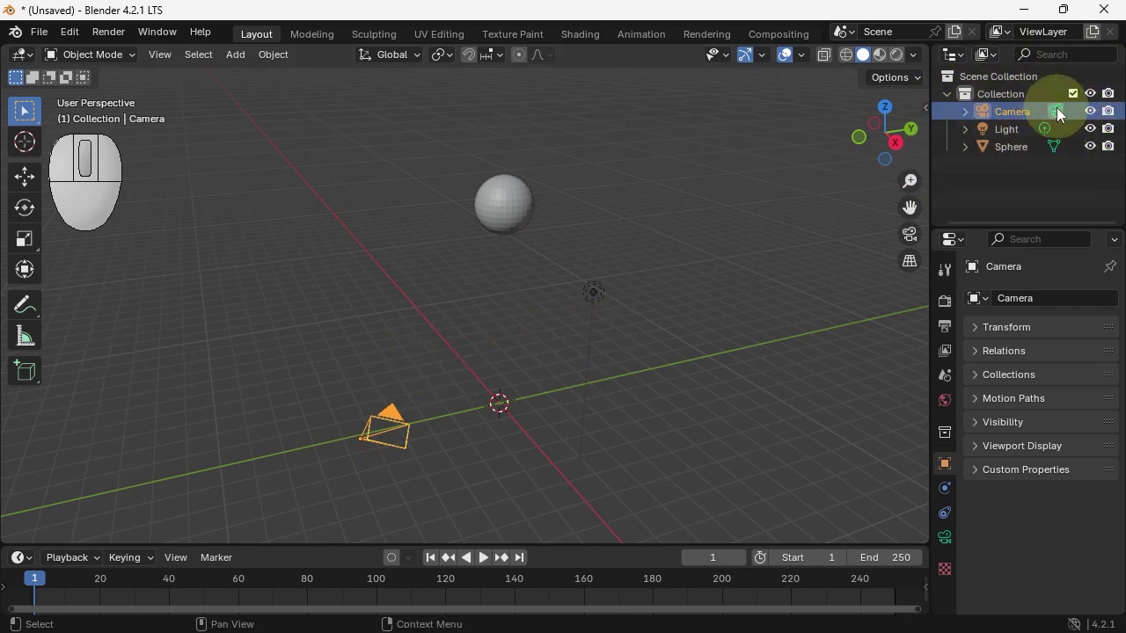
click(1091, 111)
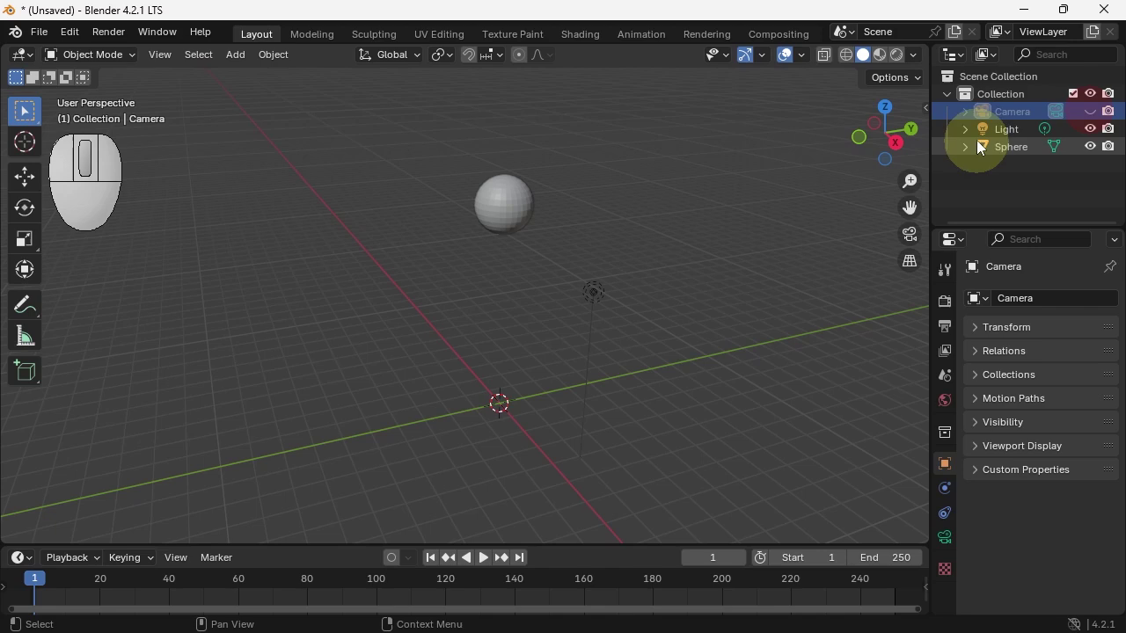
click(1090, 130)
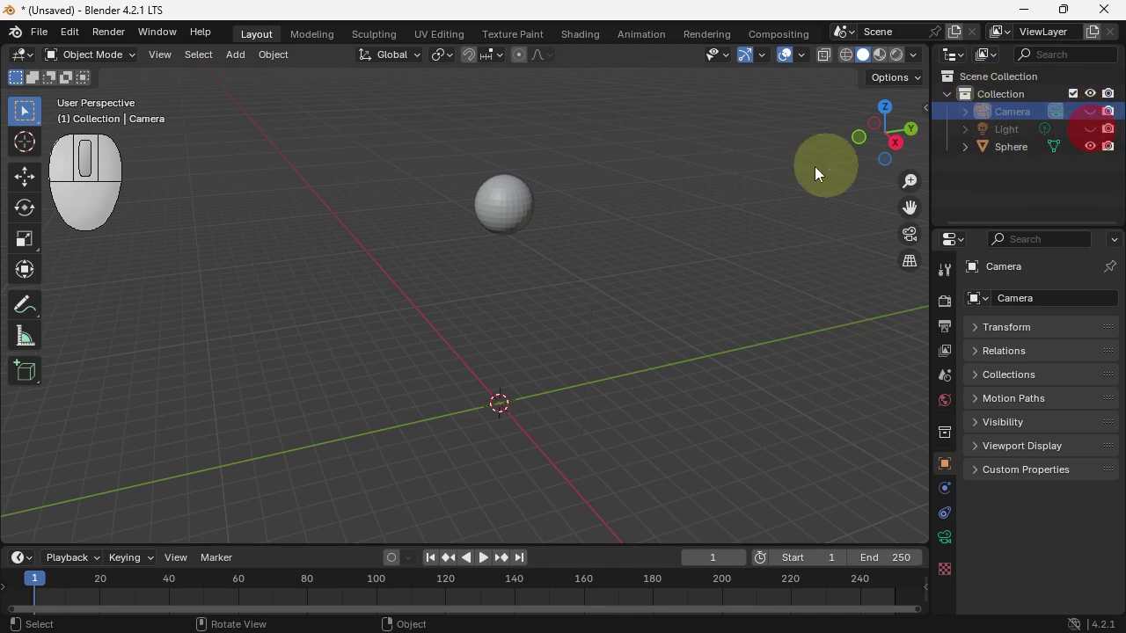
middle_drag(463, 349, 359, 384)
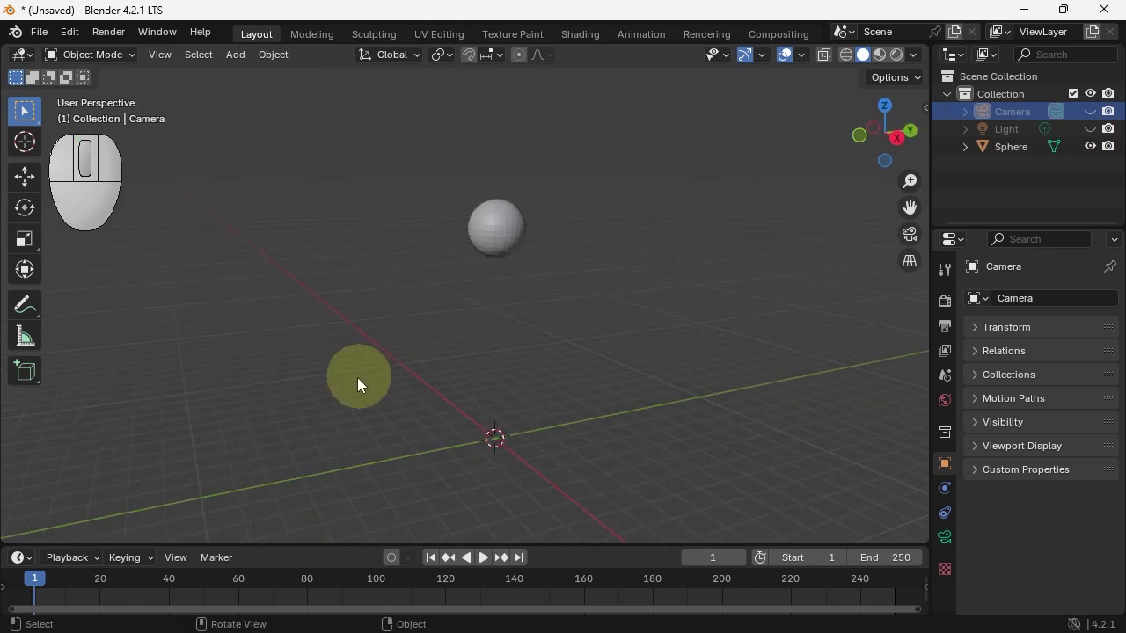
Add a Grid mesh and set its Size to 25 m in the Add Grid panel
click(235, 55)
mouse_move(291, 76)
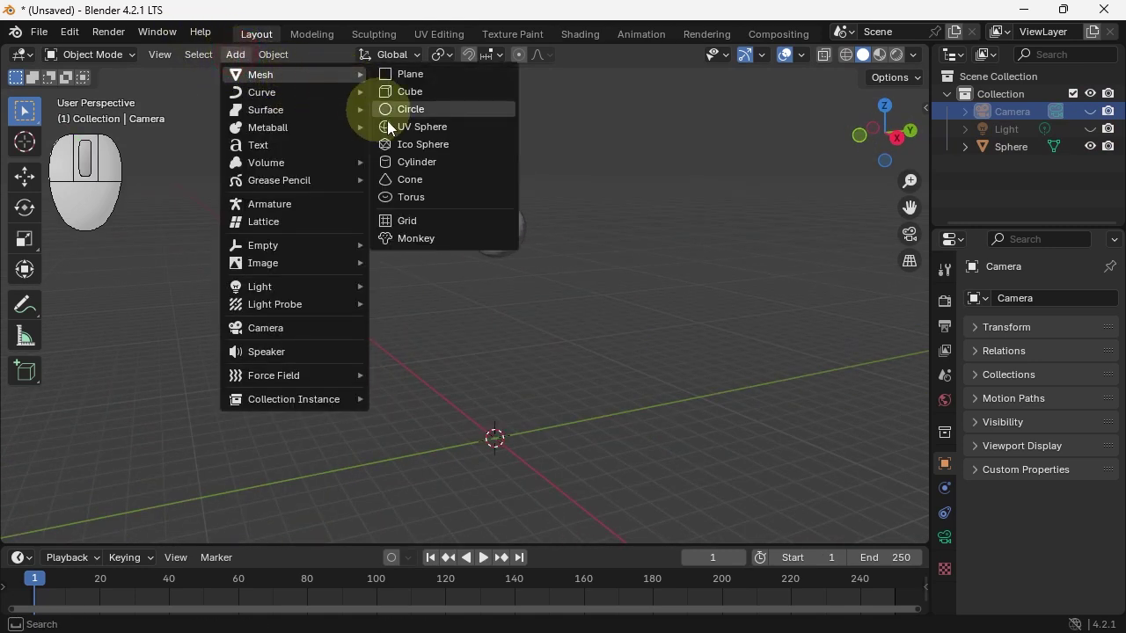
click(420, 222)
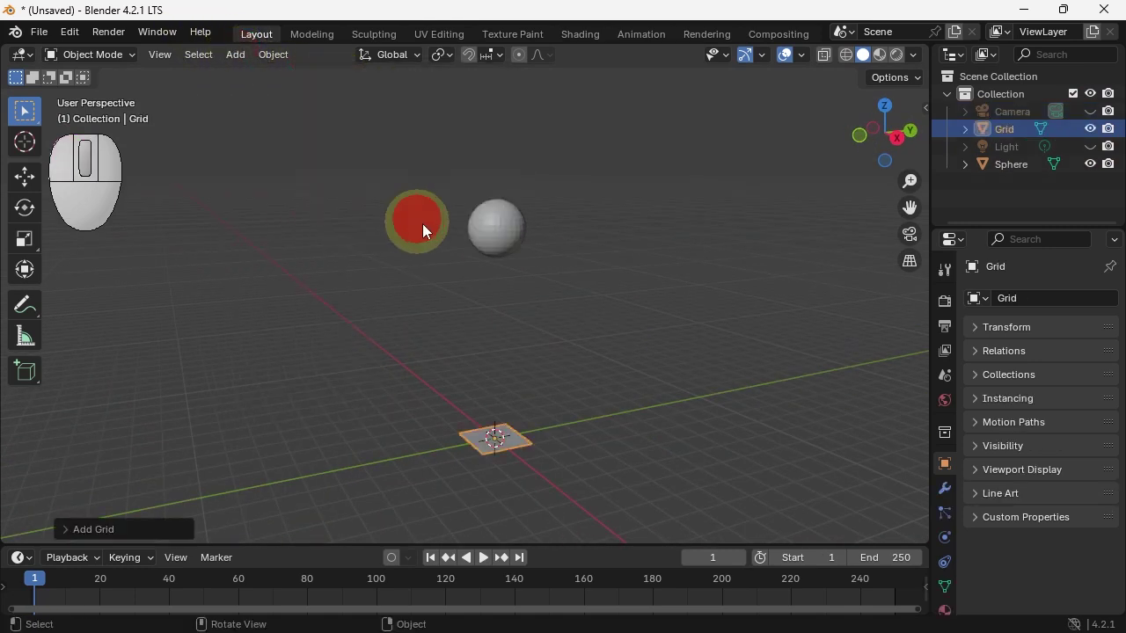
click(71, 529)
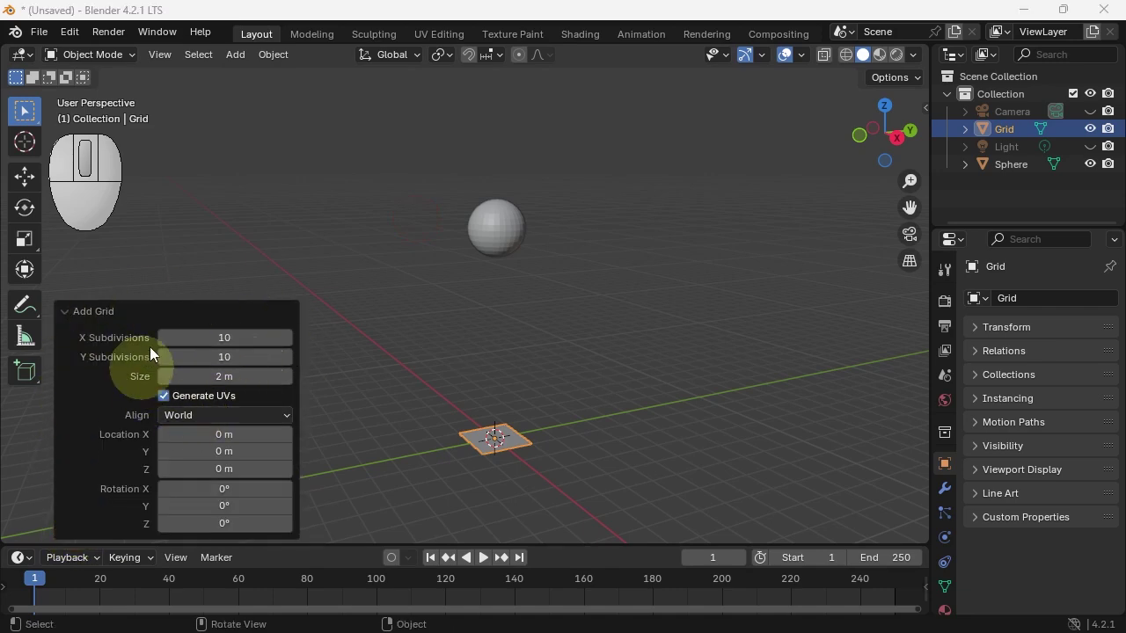
drag(226, 376, 819, 379)
click(204, 382)
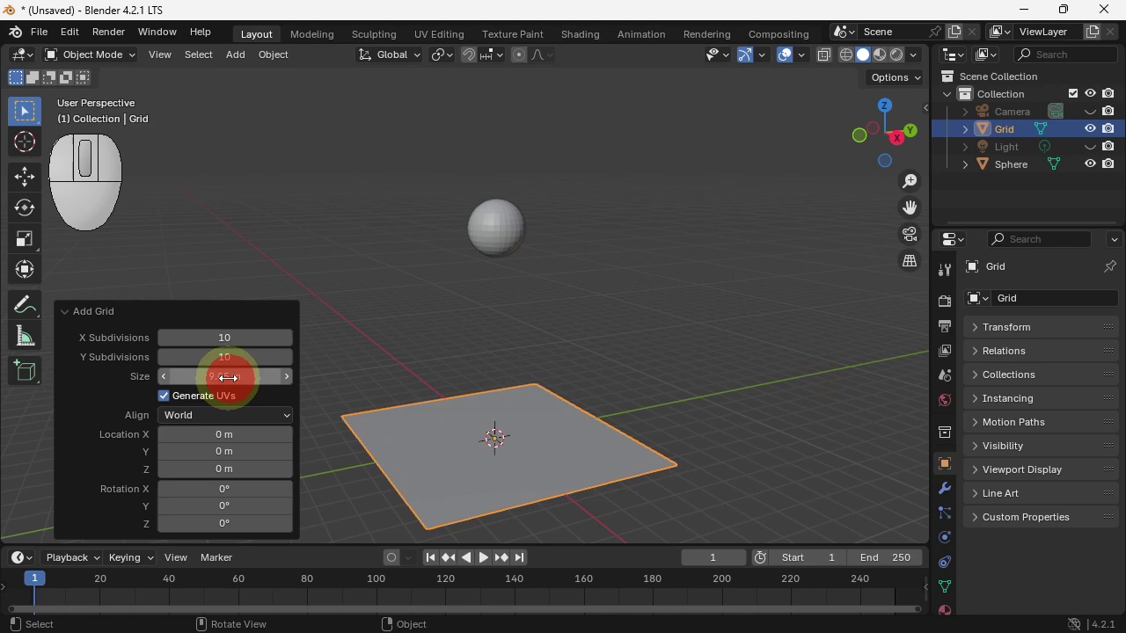
click(204, 382)
key(Return)
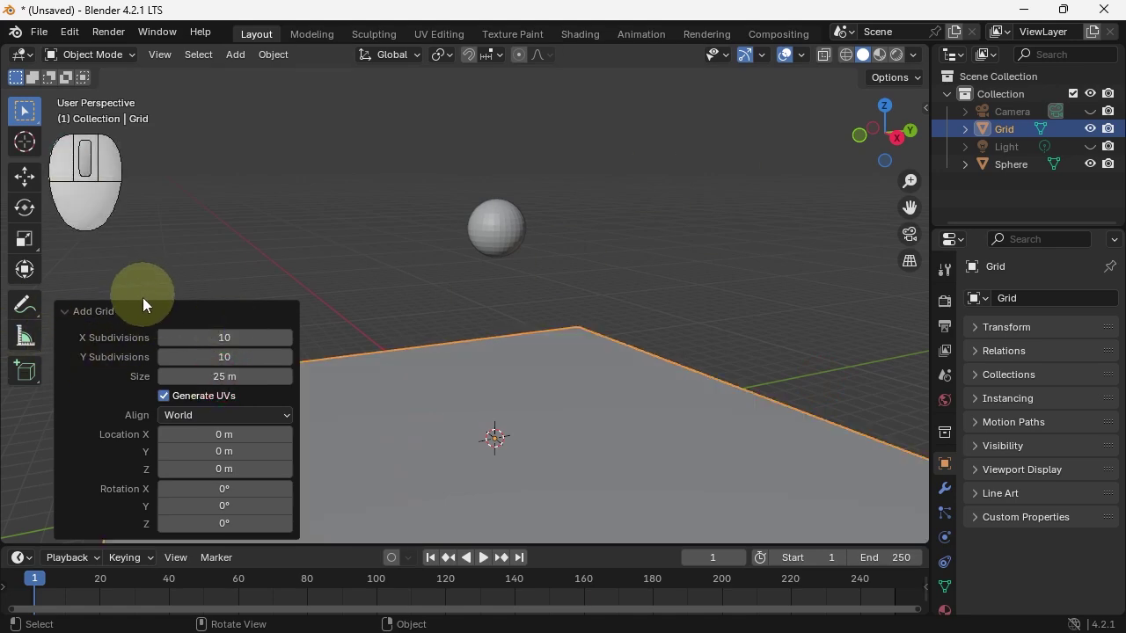
Rename the Grid object to 'Floor' in the Outliner
double_click(1010, 129)
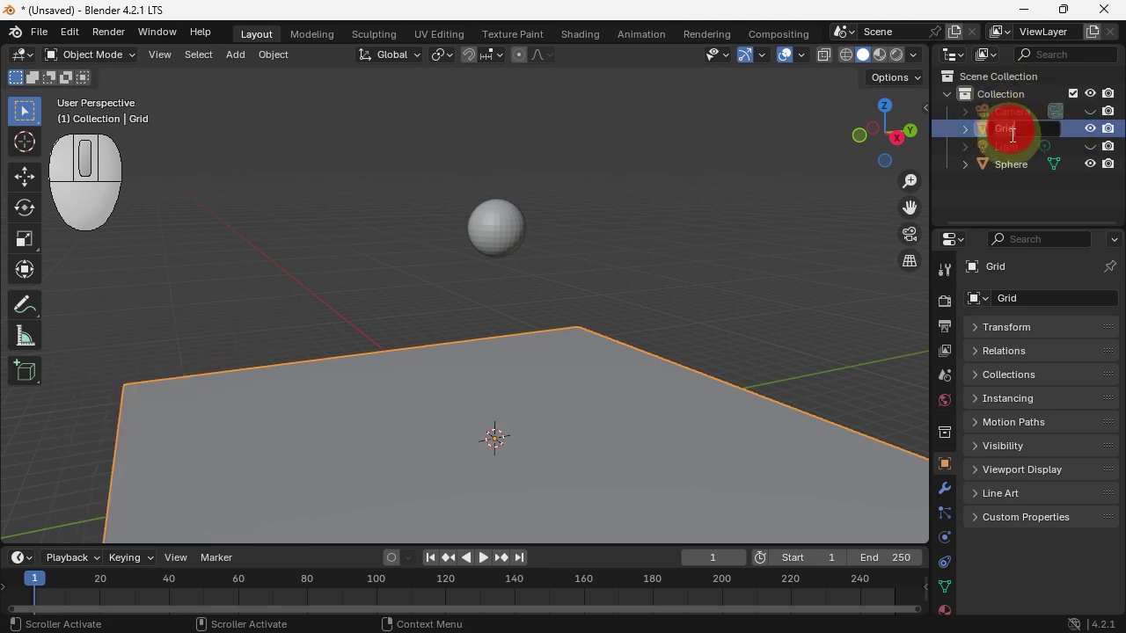
text(Flo)
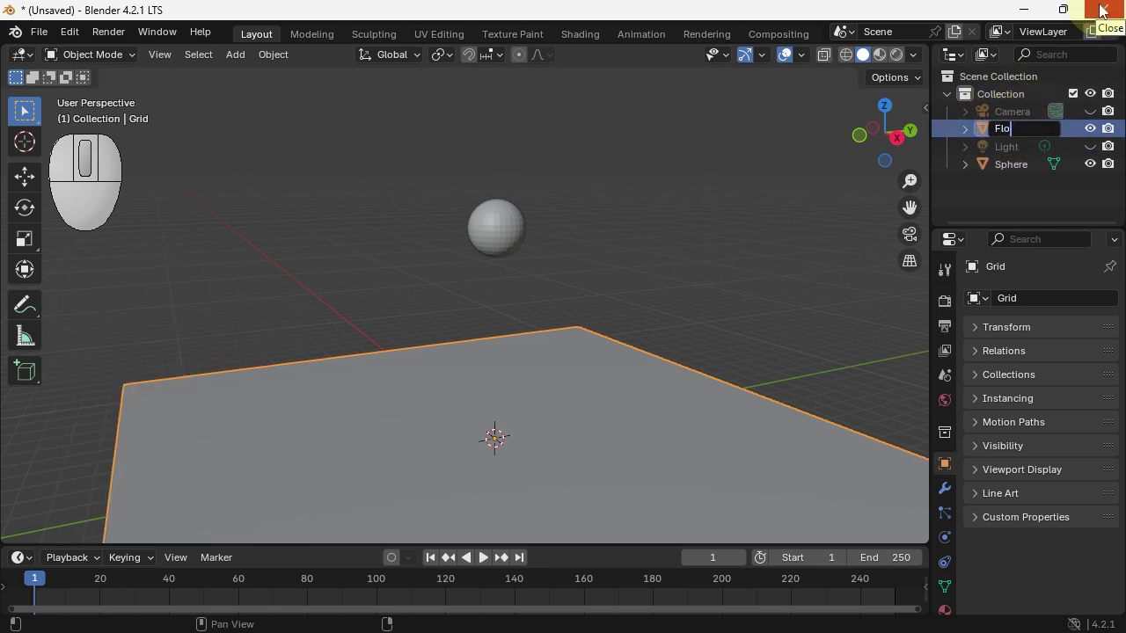
text(or)
key(Return)
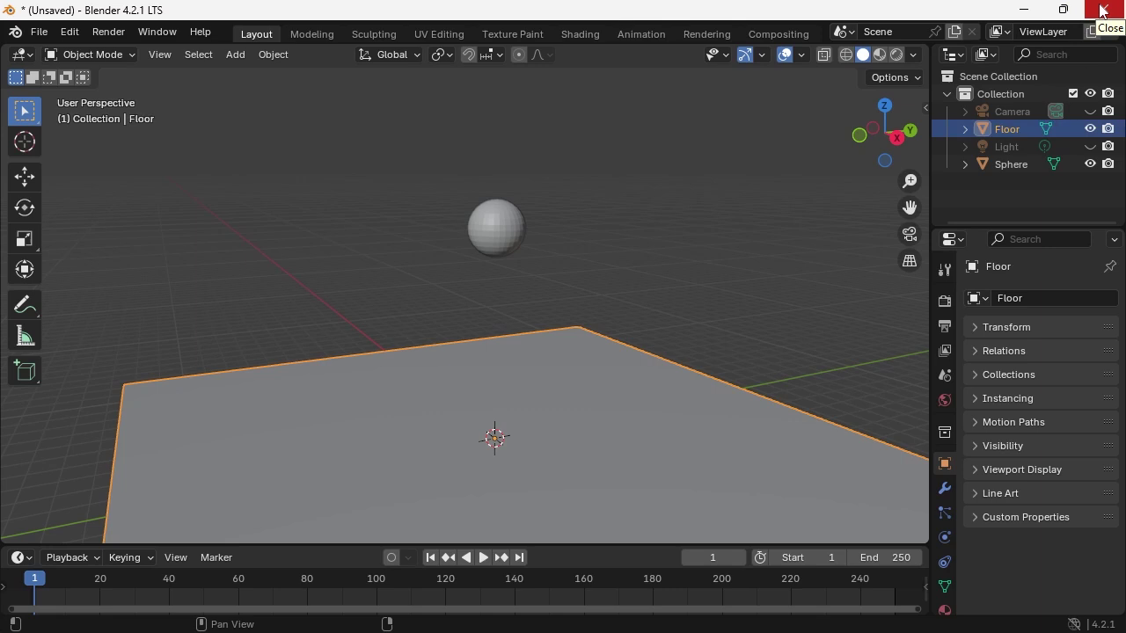
Rename the Sphere object to 'Ball' in the Outliner
double_click(1008, 166)
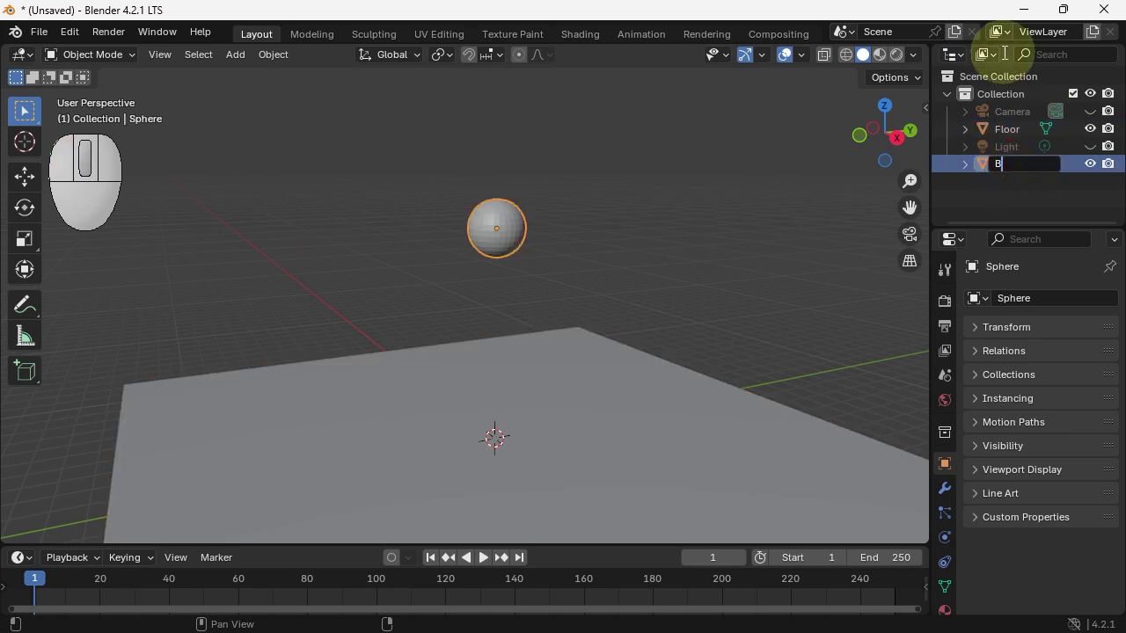
text(Ball)
key(Return)
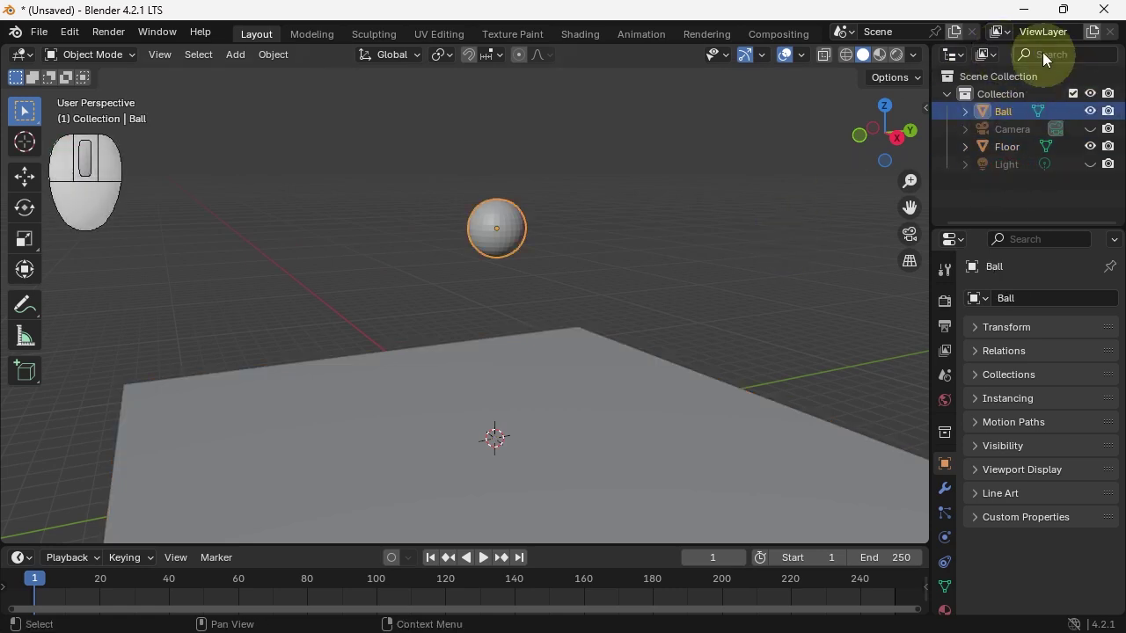
middle_drag(448, 344, 588, 341)
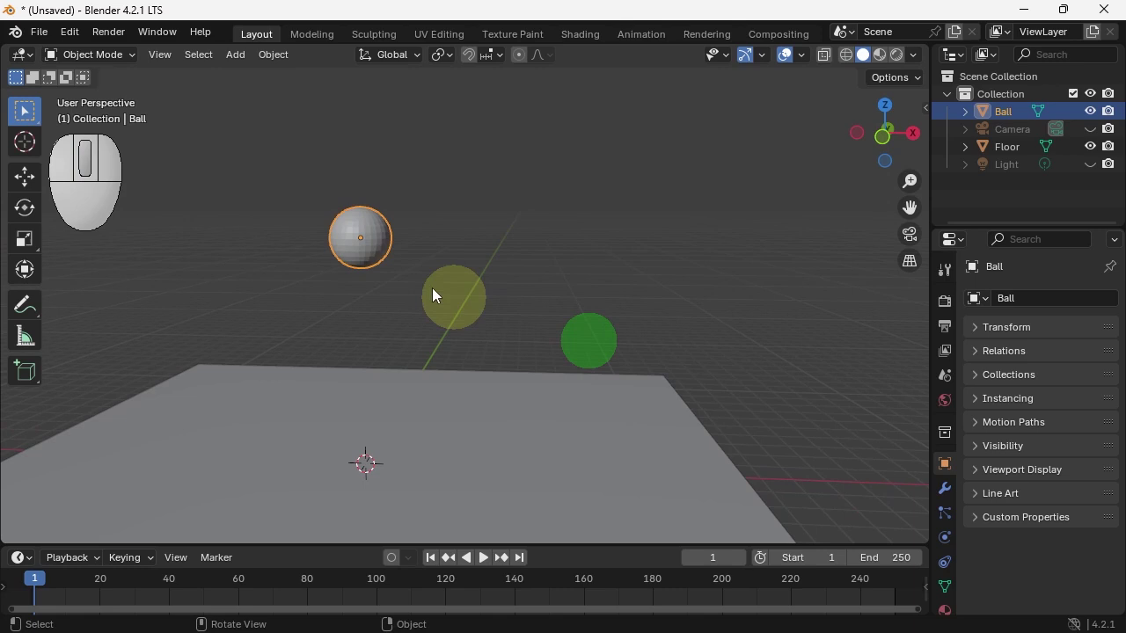
Move the Ball about -3.69 m along X and collapse the Move panel
key(g)
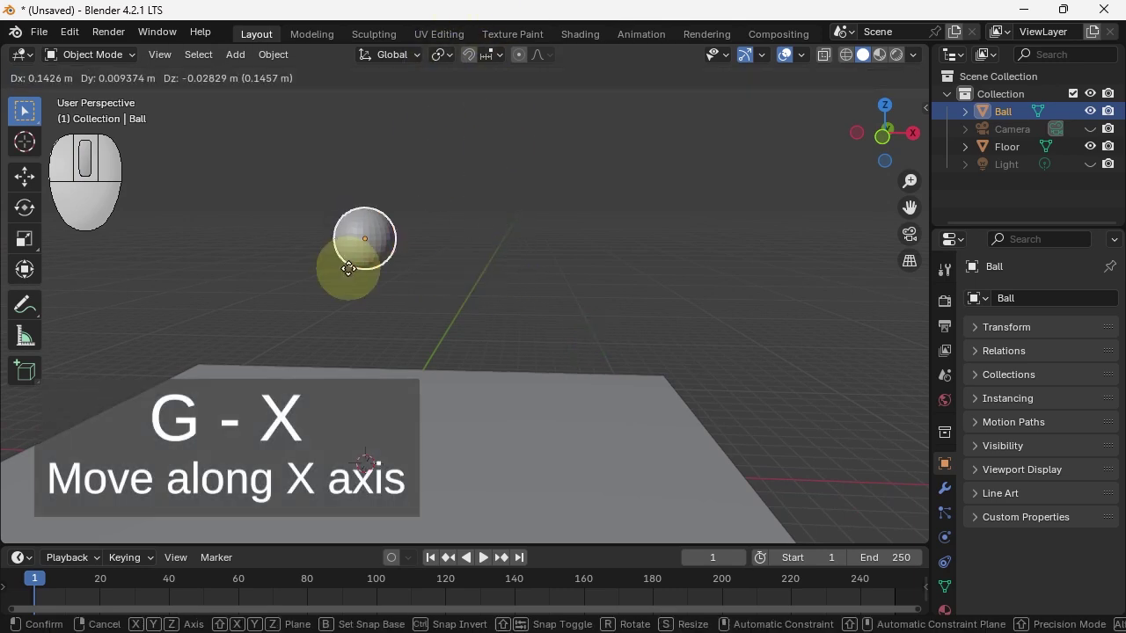
key(x)
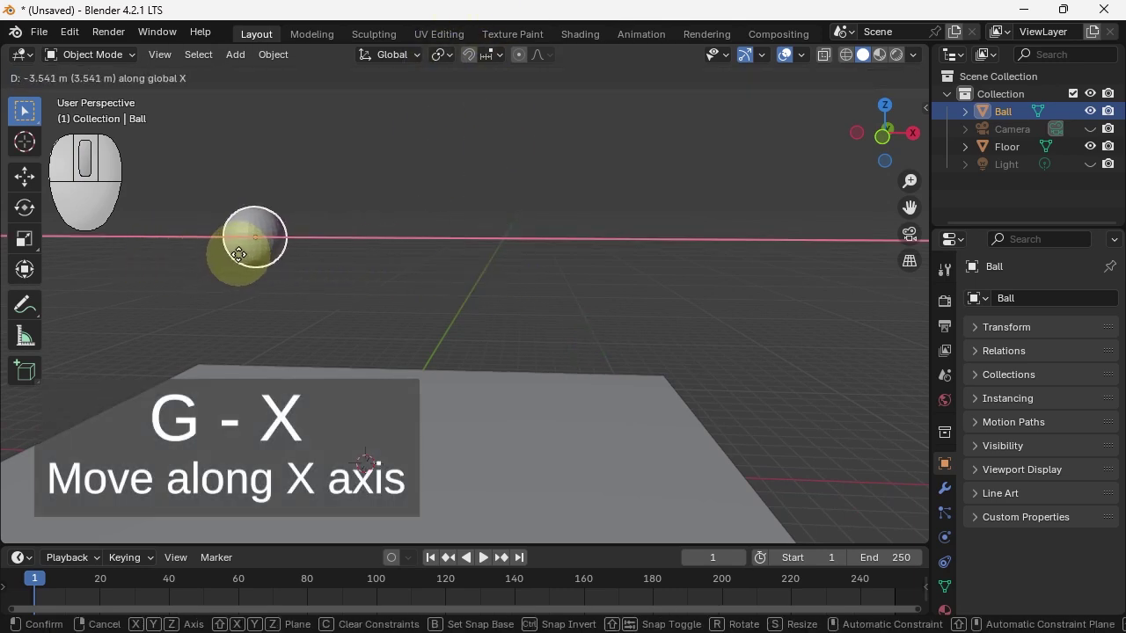
click(234, 248)
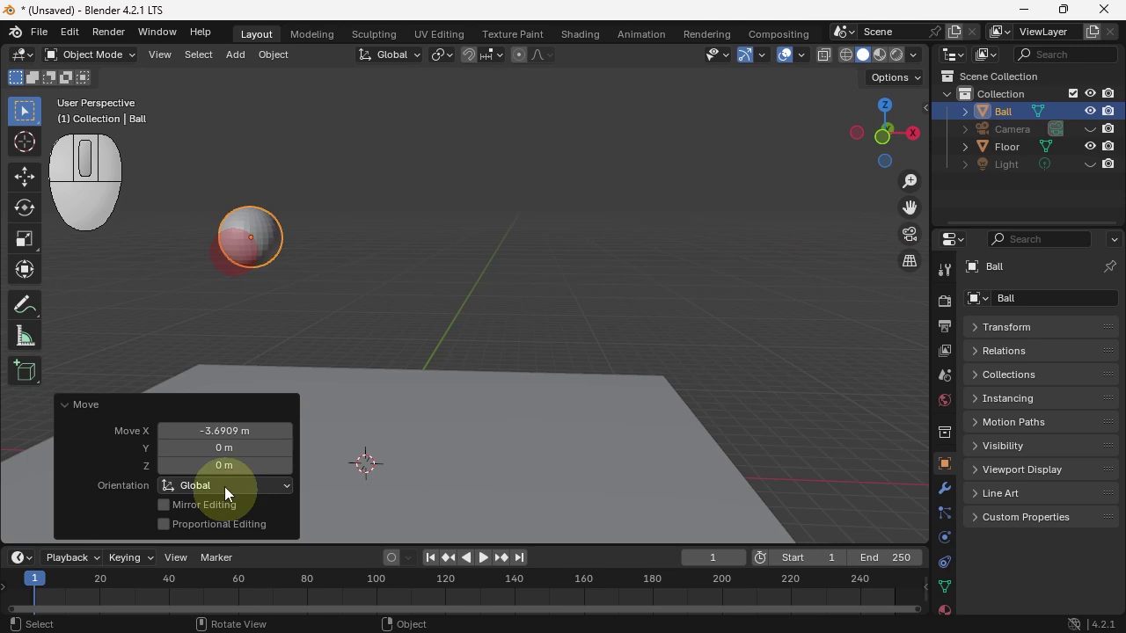
click(77, 406)
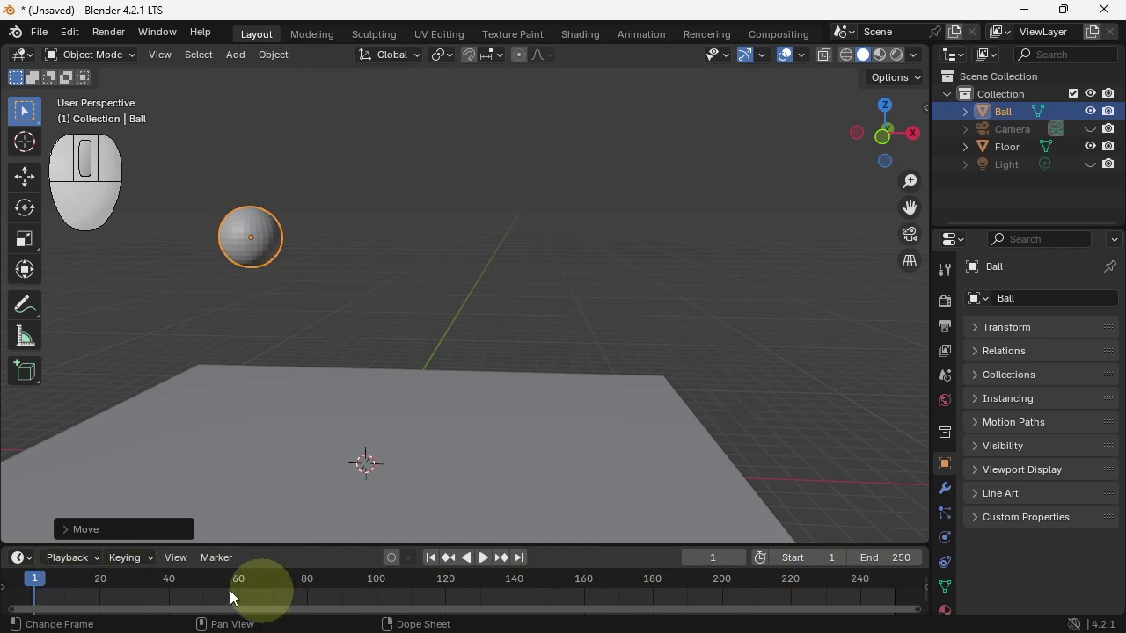
Set the timeline end frame to 120 and fit the timeline to the range
click(40, 580)
mouse_move(40, 581)
mouse_down()
mouse_move(646, 576)
mouse_move(32, 584)
mouse_up()
click(914, 557)
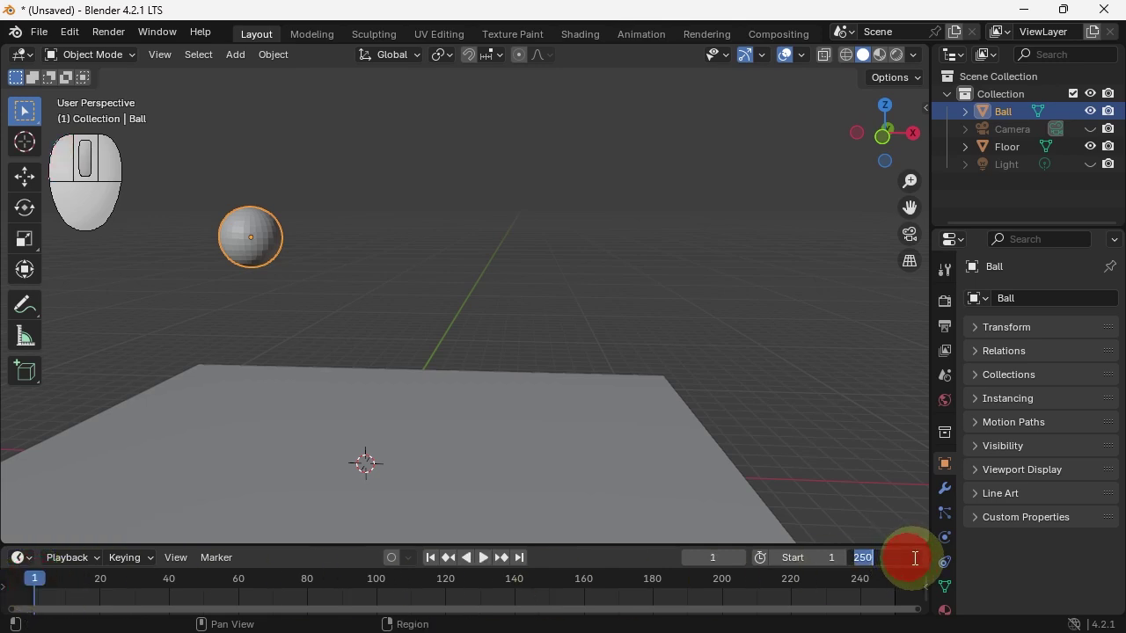
text(120)
click(1007, 495)
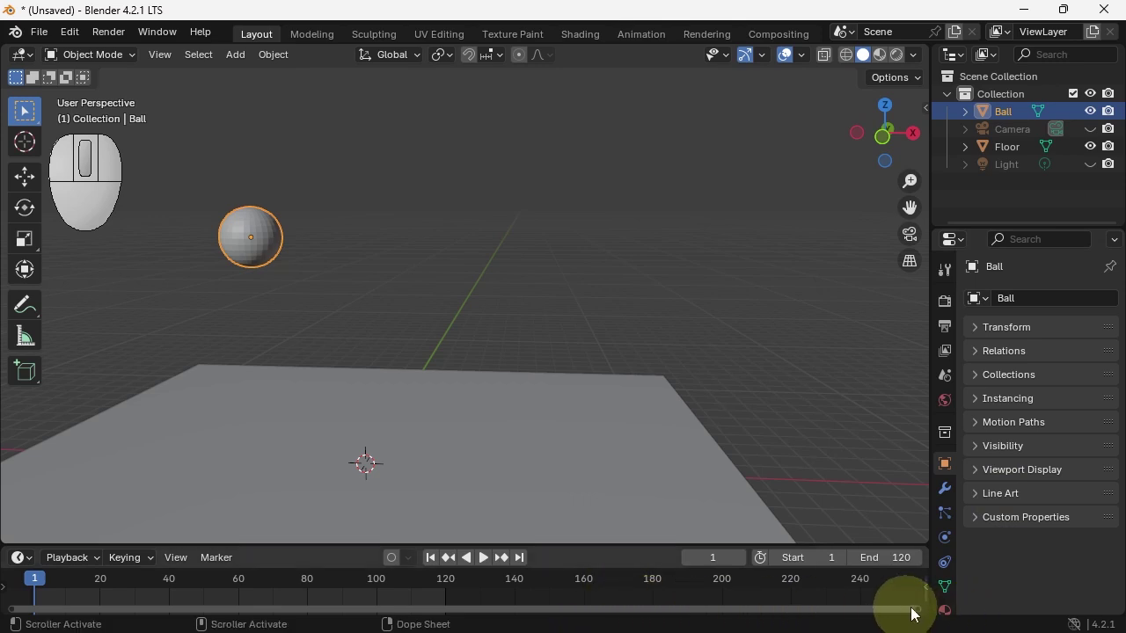
drag(913, 610, 448, 622)
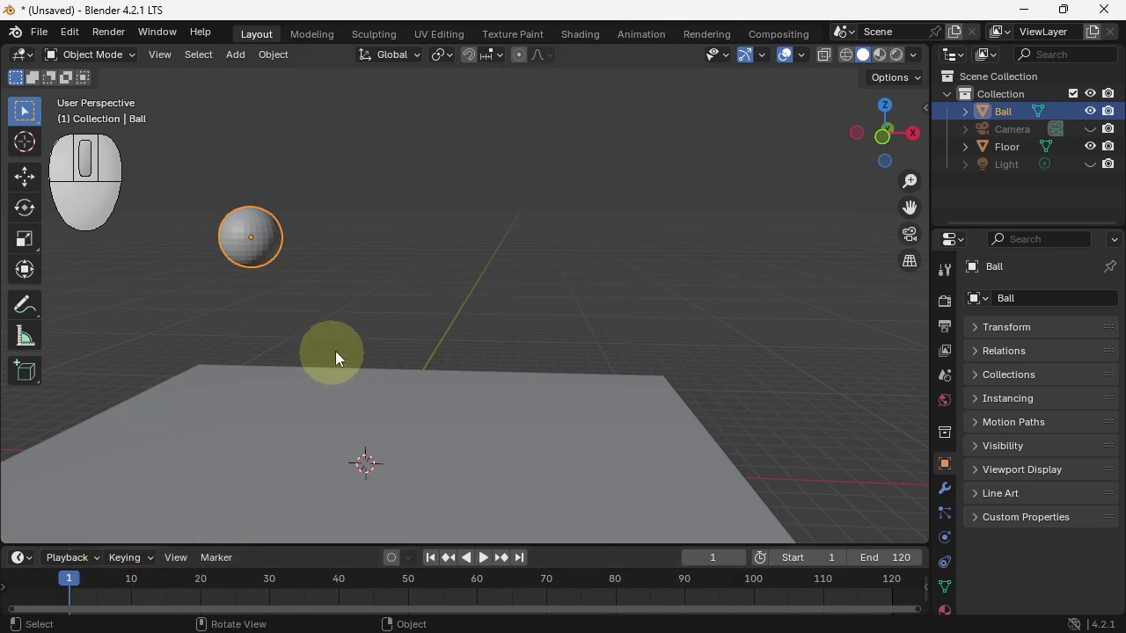
Play the animation, stop it, and return to frame 1
key(space)
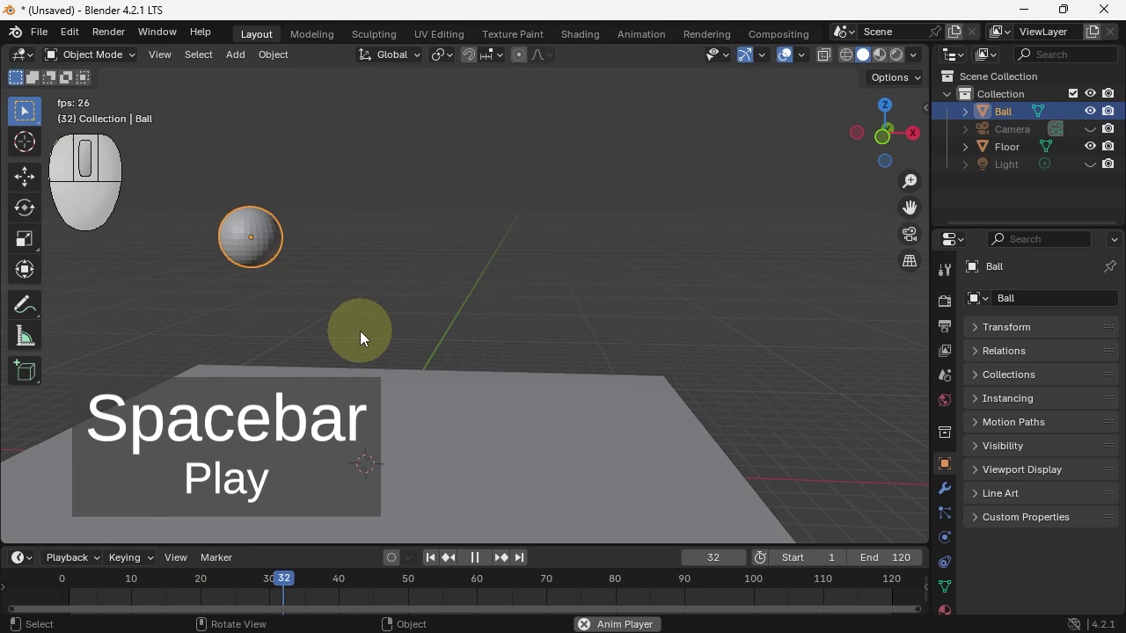
key(space)
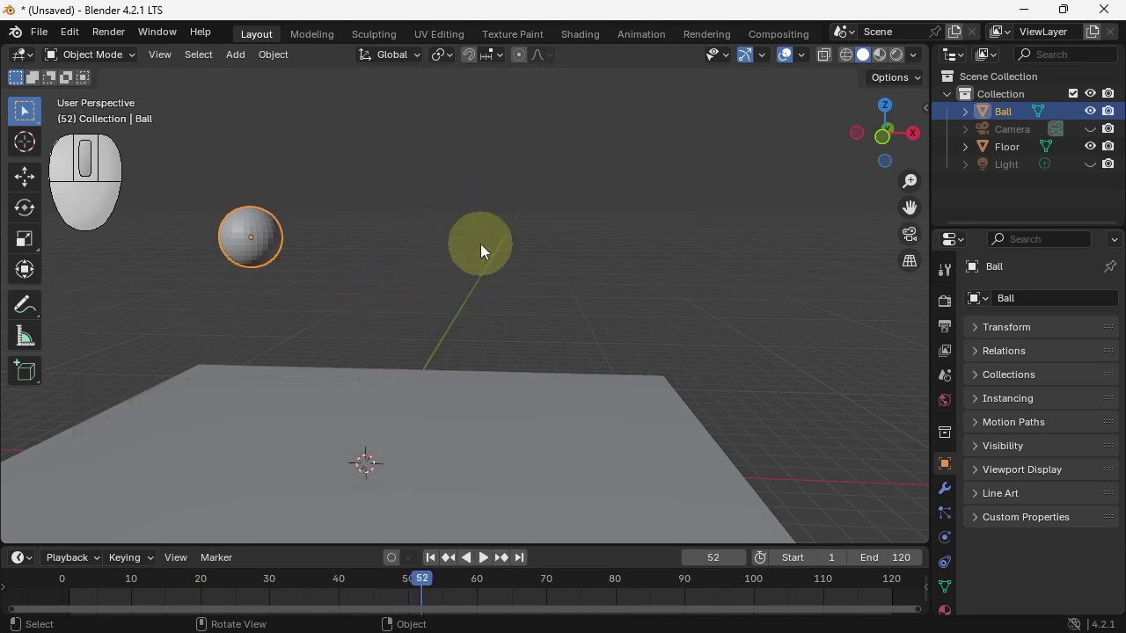
key(shift+Left)
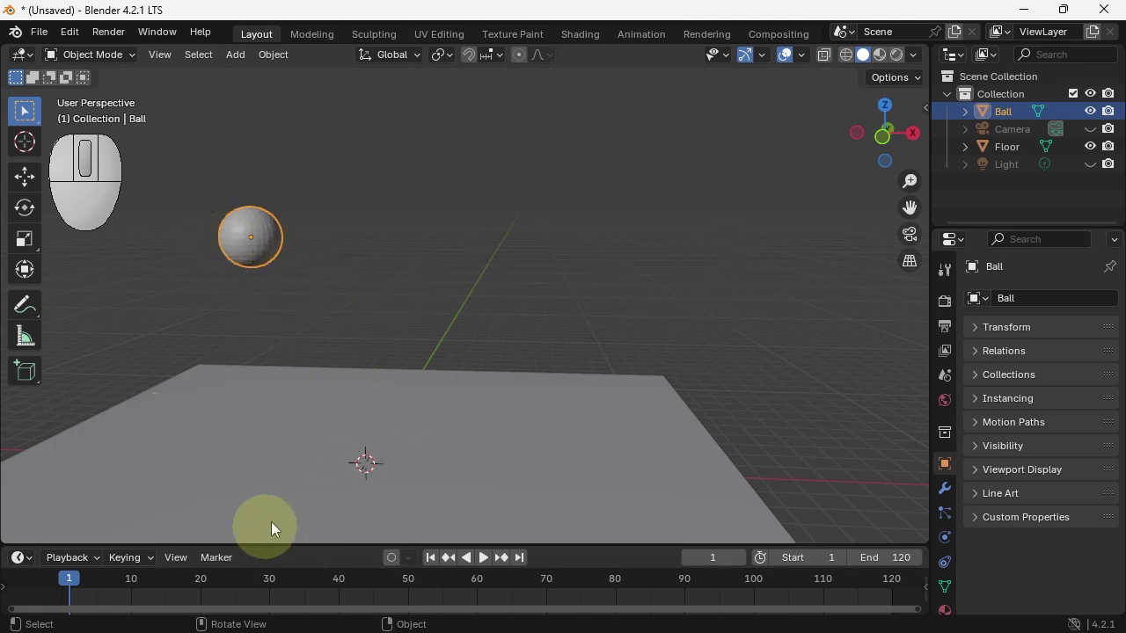
Set Location as the active keying set and keyframe the Ball's location at frame 1
drag(51, 544, 51, 547)
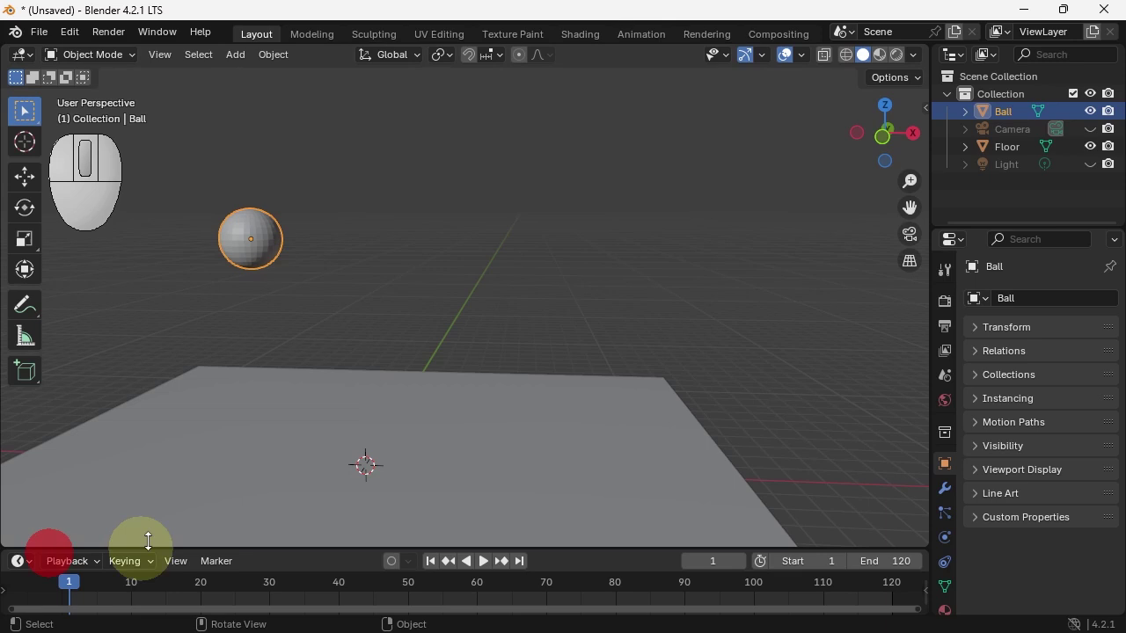
click(141, 560)
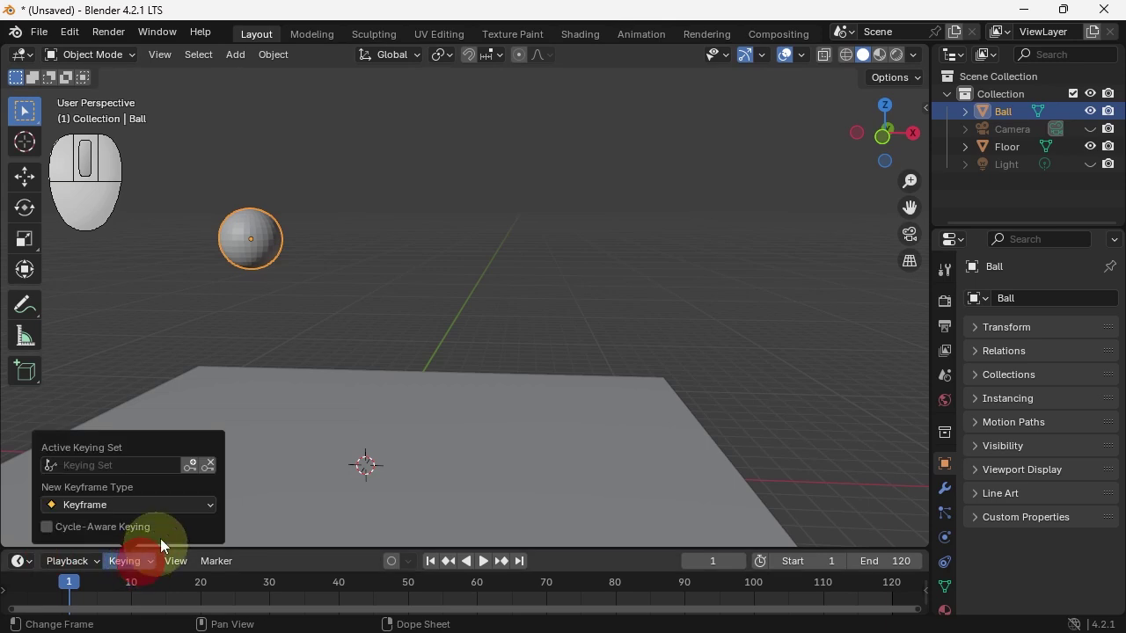
click(113, 464)
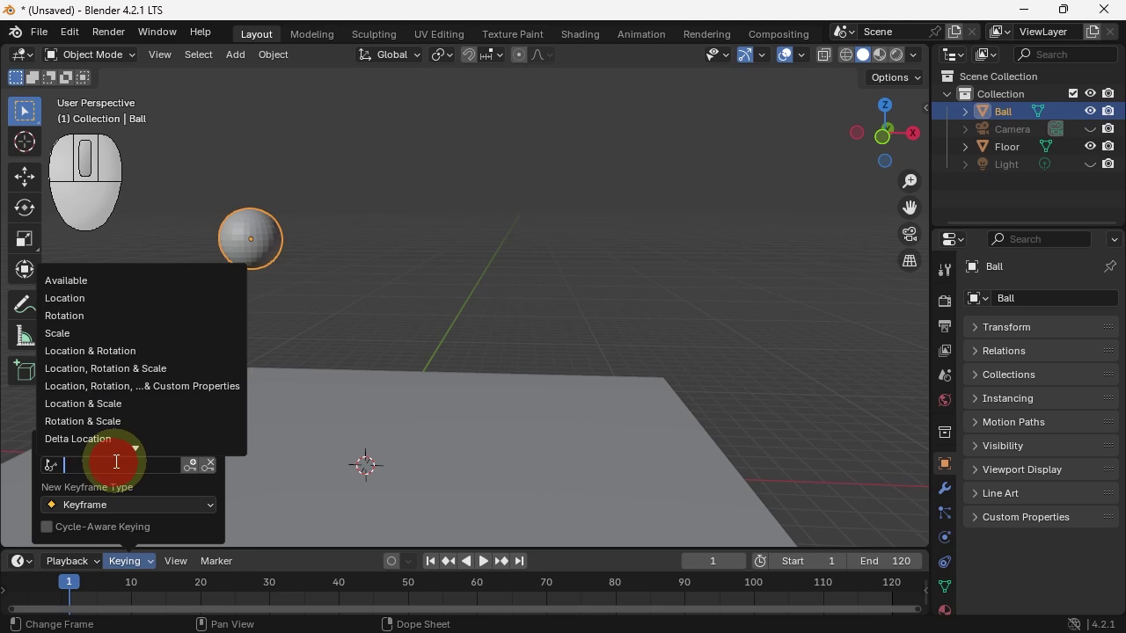
click(95, 298)
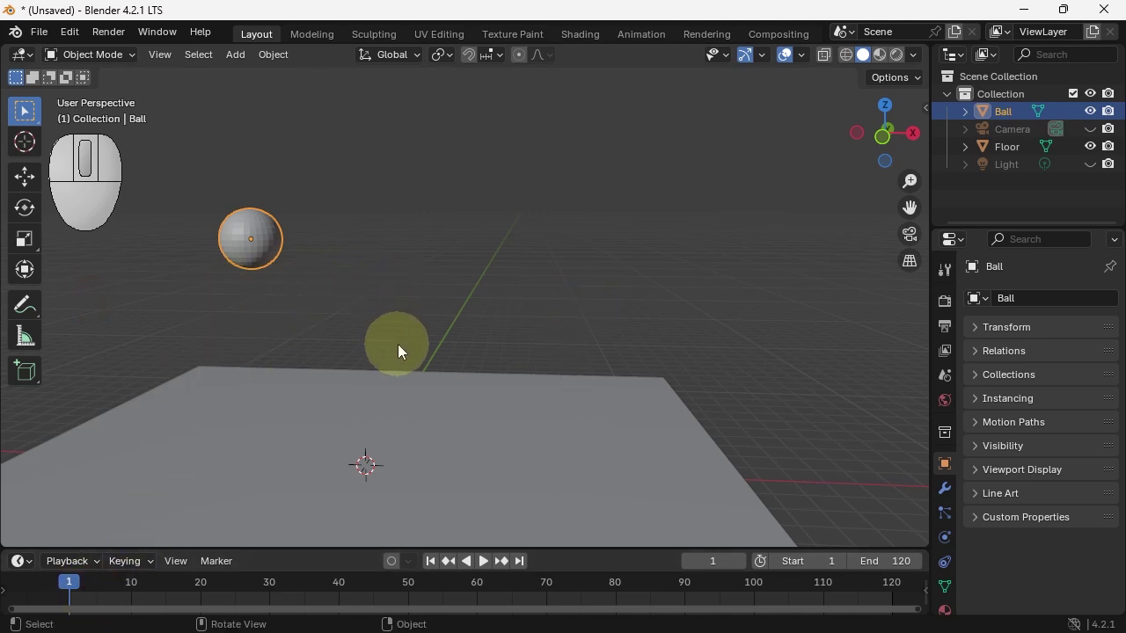
key(i)
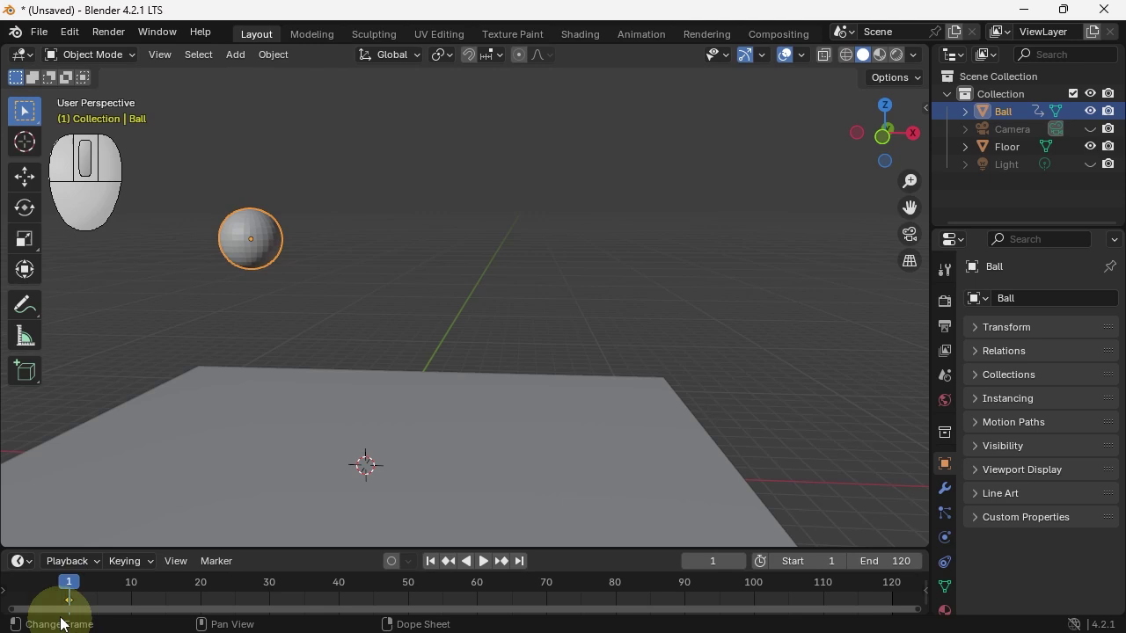
At frame 25, move the Ball further along X and keyframe its location
drag(72, 589, 238, 588)
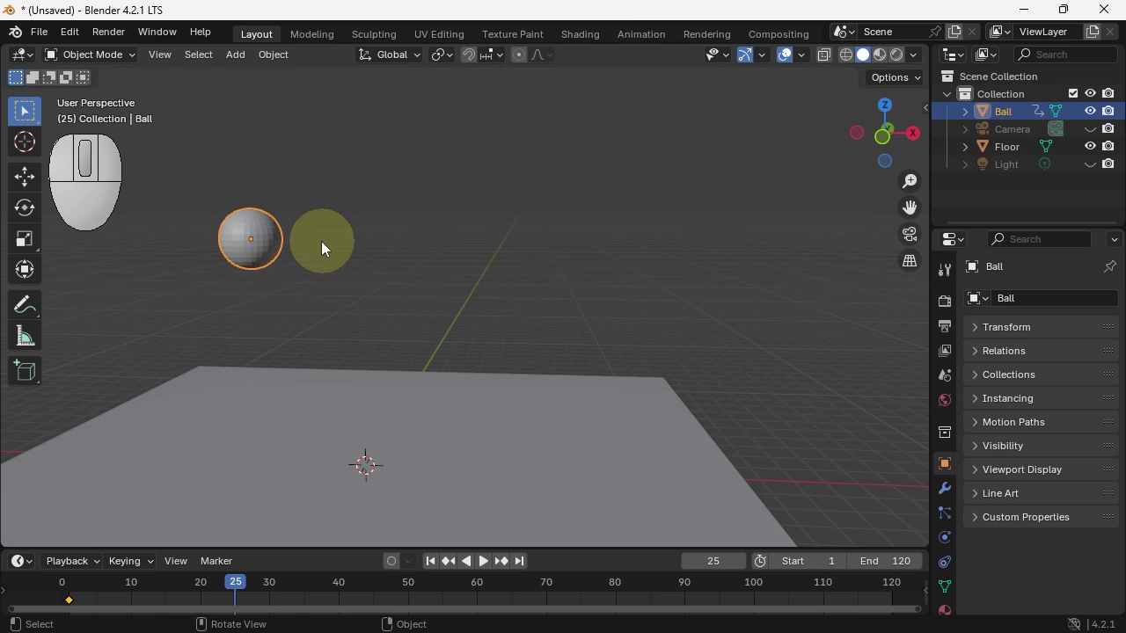
key(g)
key(x)
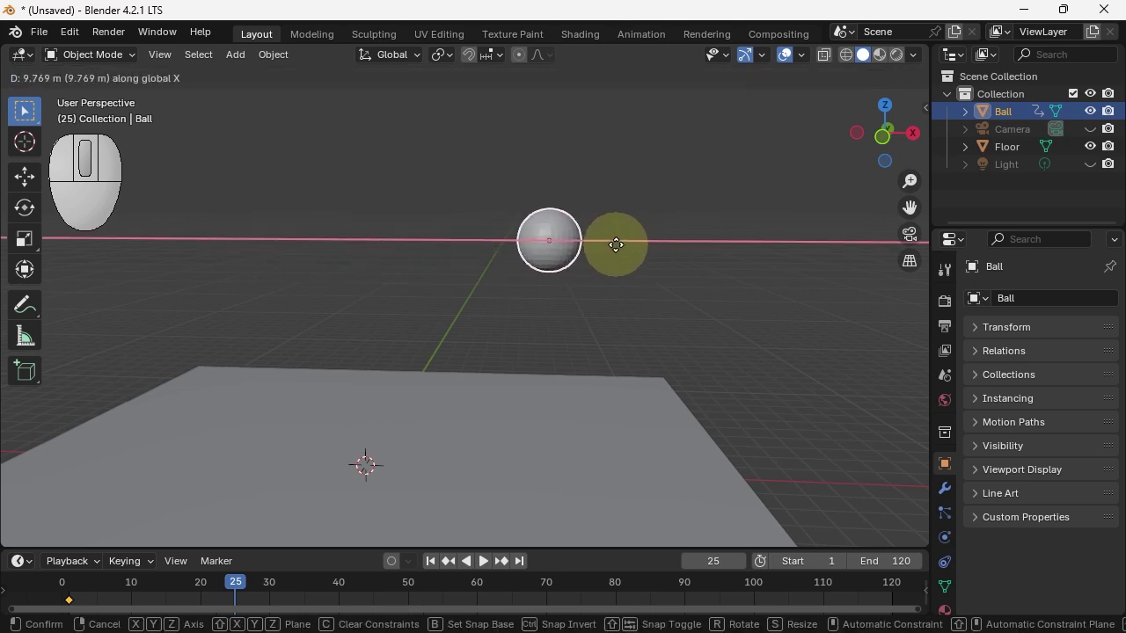
click(613, 246)
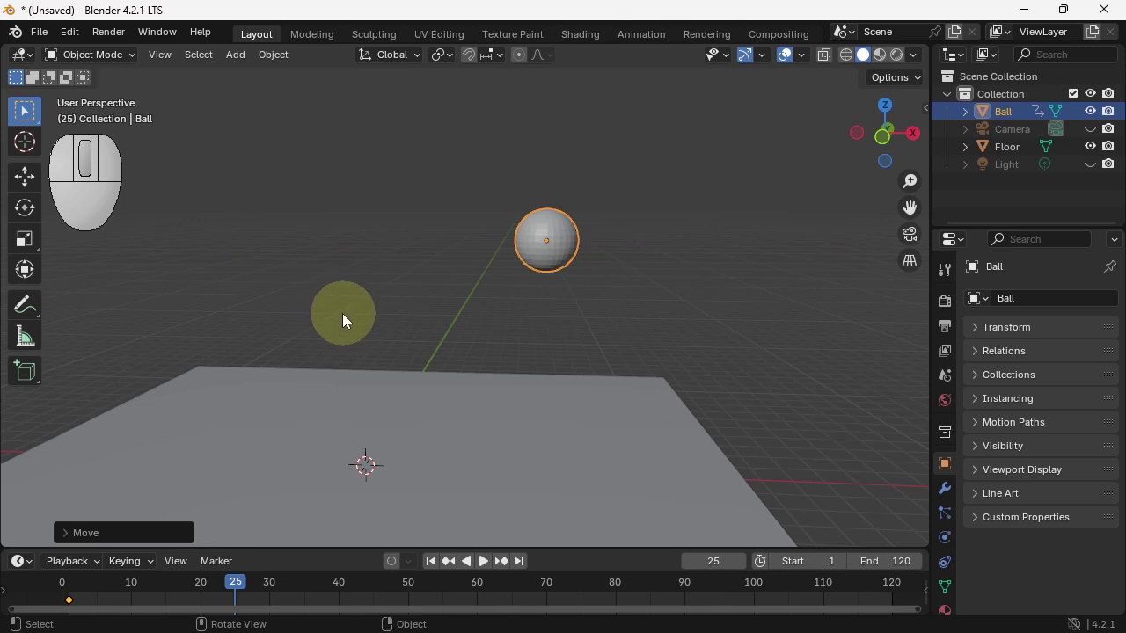
key(i)
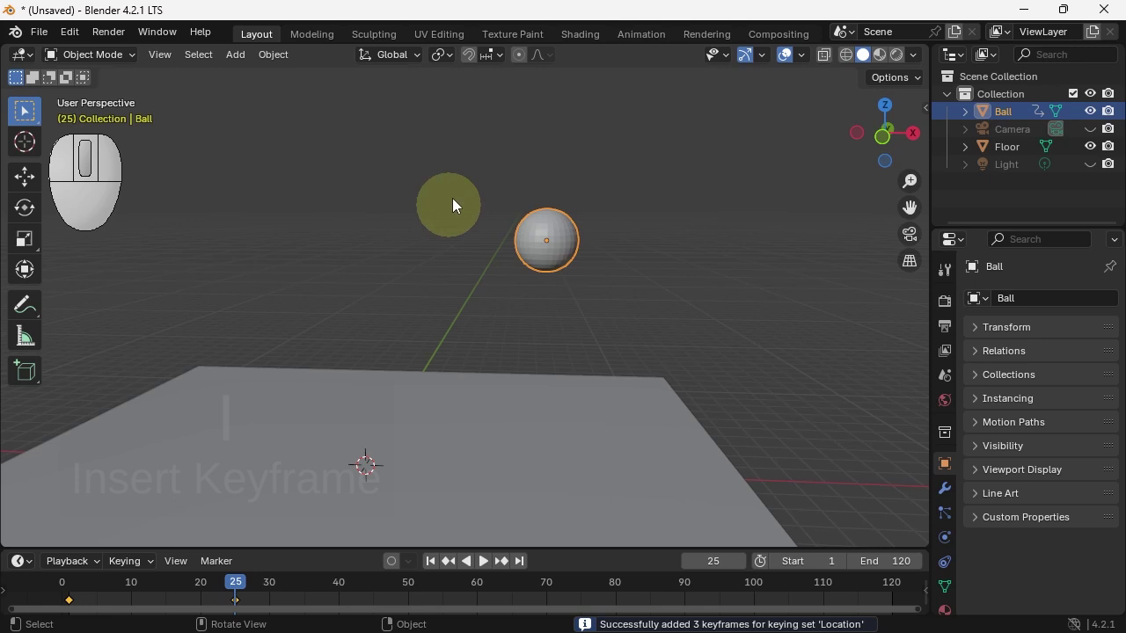
Play the animation from frame 1 to watch the ball slide
key(shift+Left)
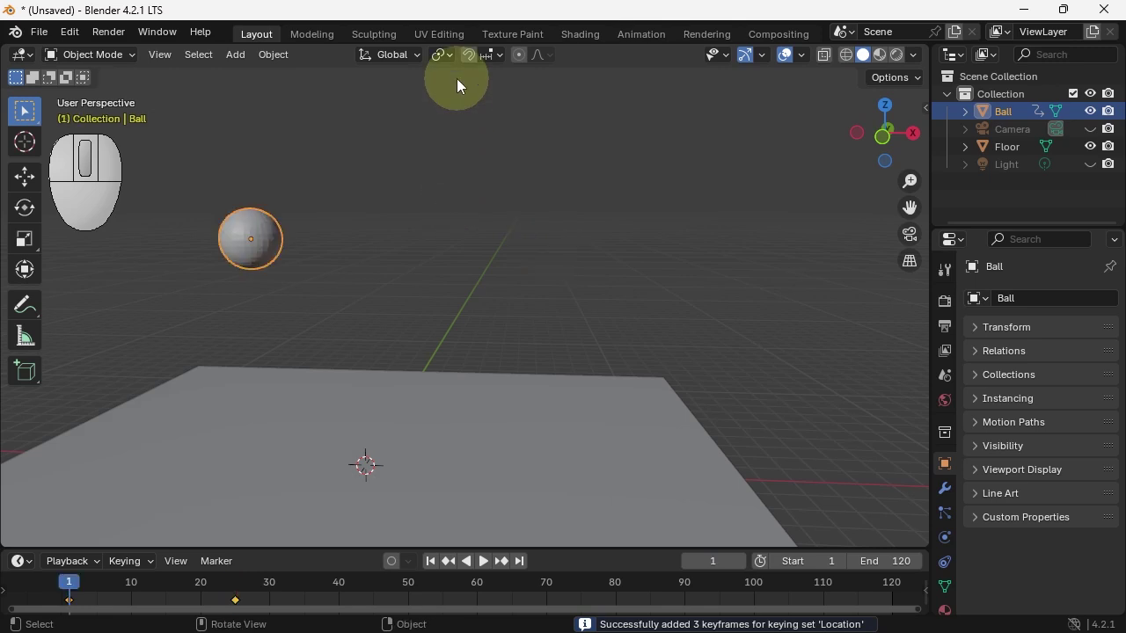
key(space)
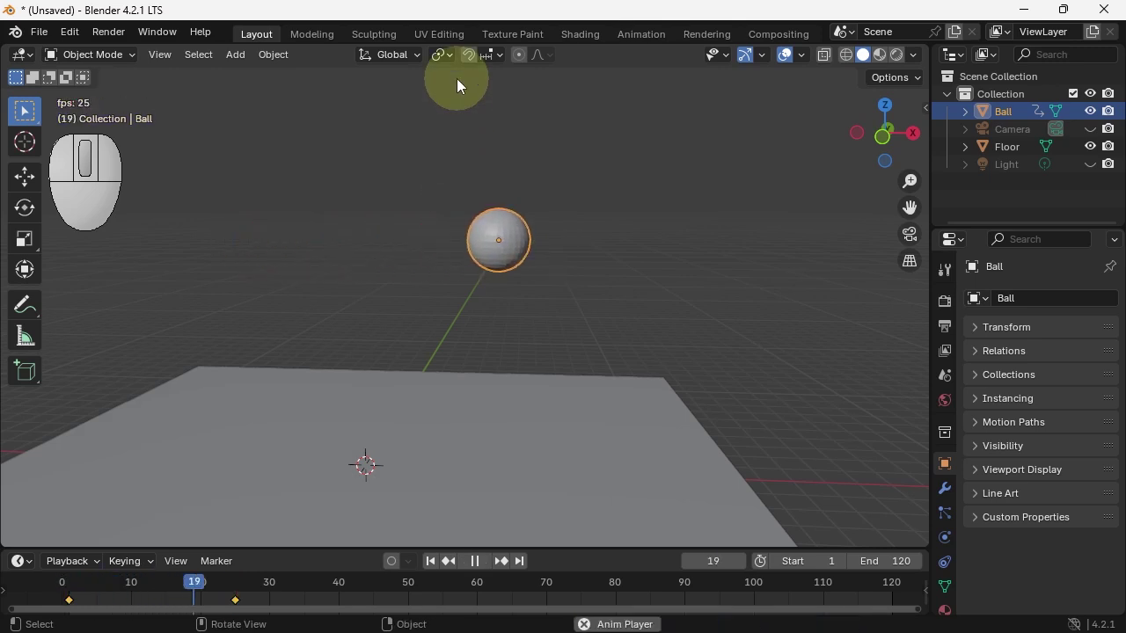
key(shift+Left)
key(space)
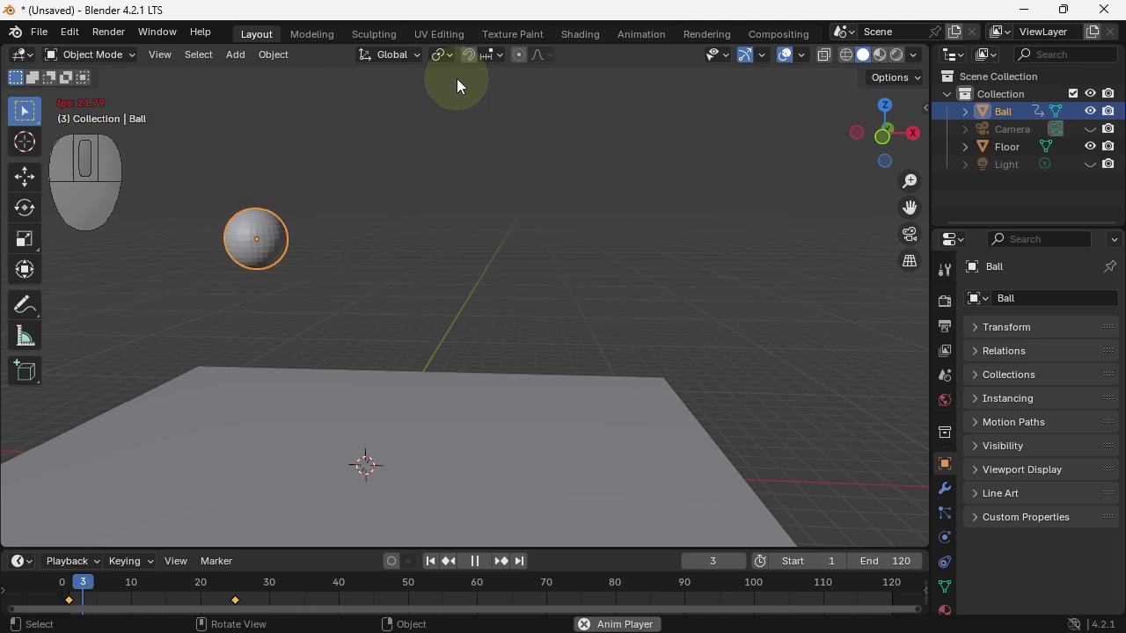
At frame 13, lower the Ball onto the Floor along Z, keyframe it, and preview playback
drag(75, 585, 152, 586)
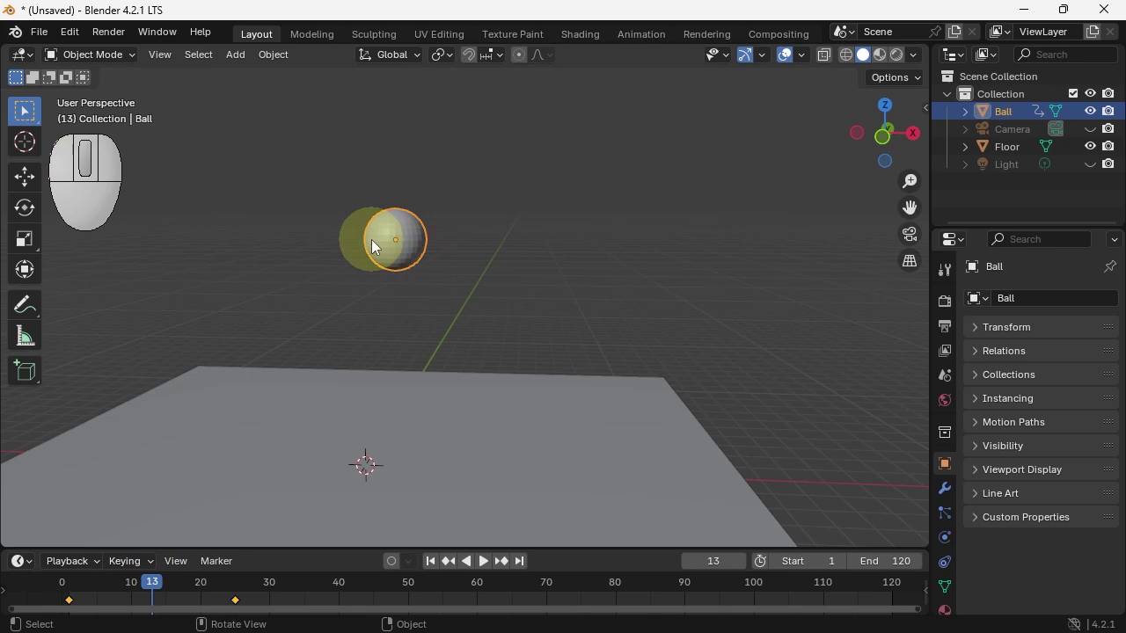
key(g)
key(z)
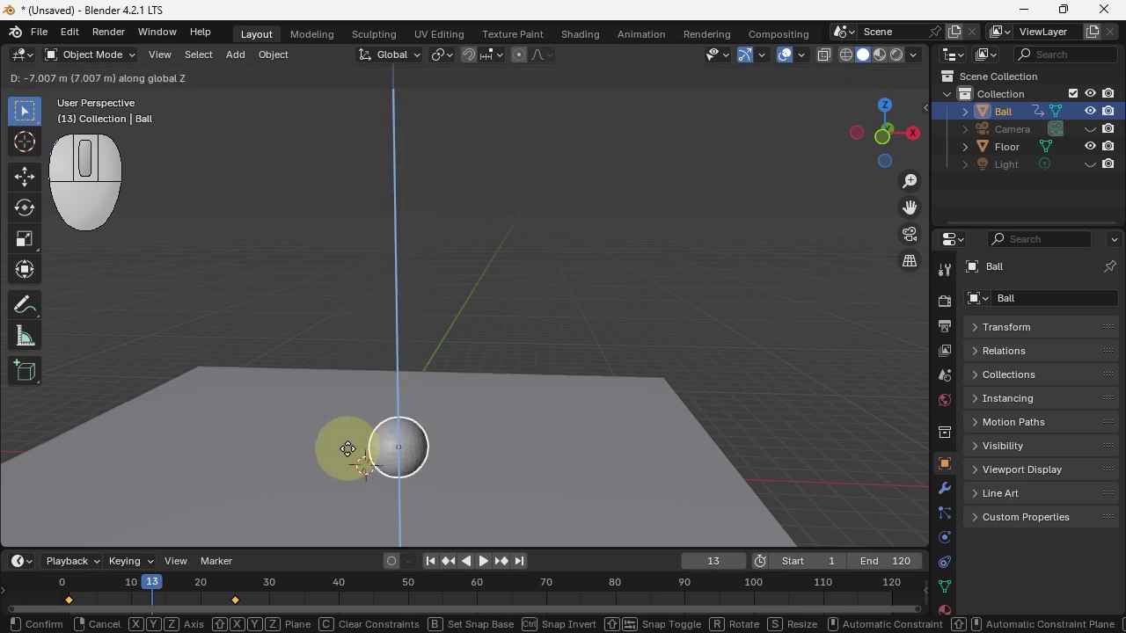
click(349, 451)
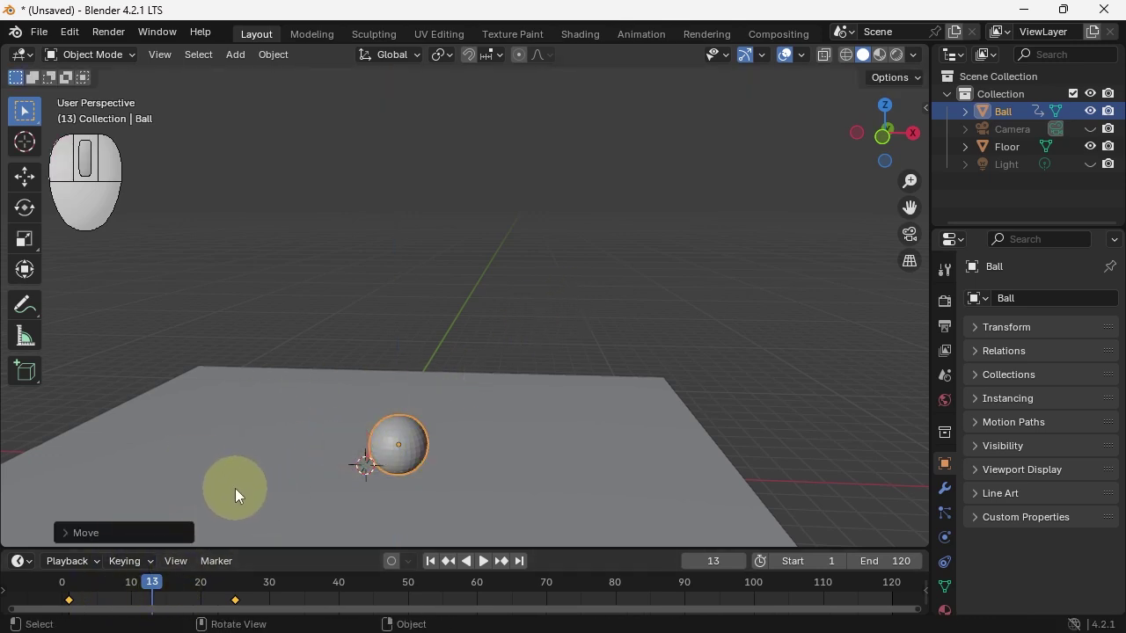
key(i)
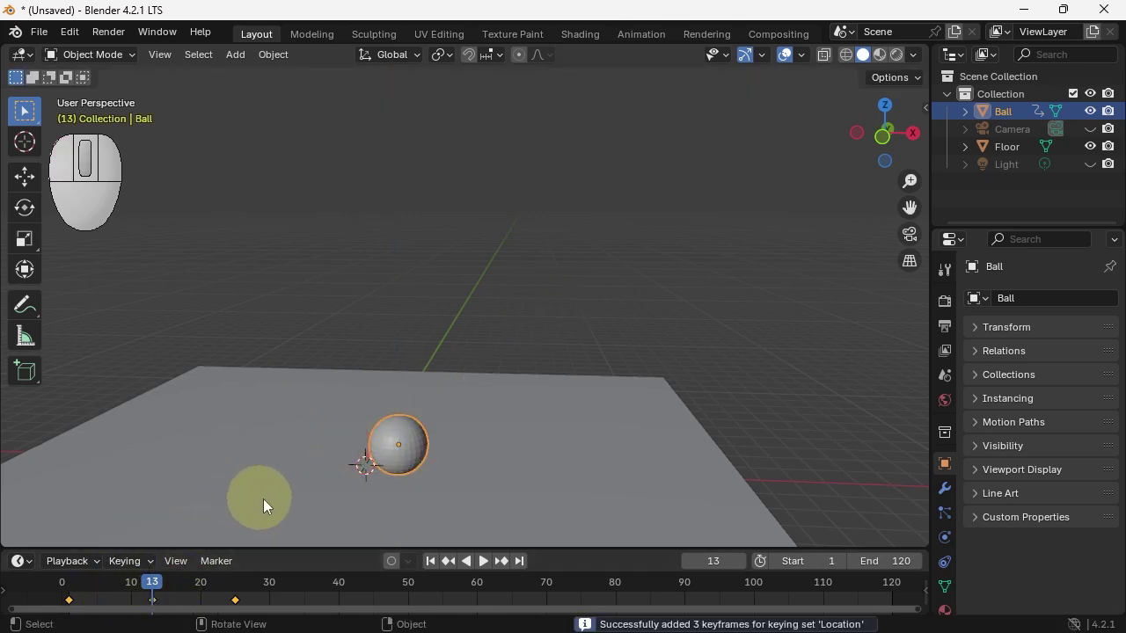
click(431, 561)
click(482, 560)
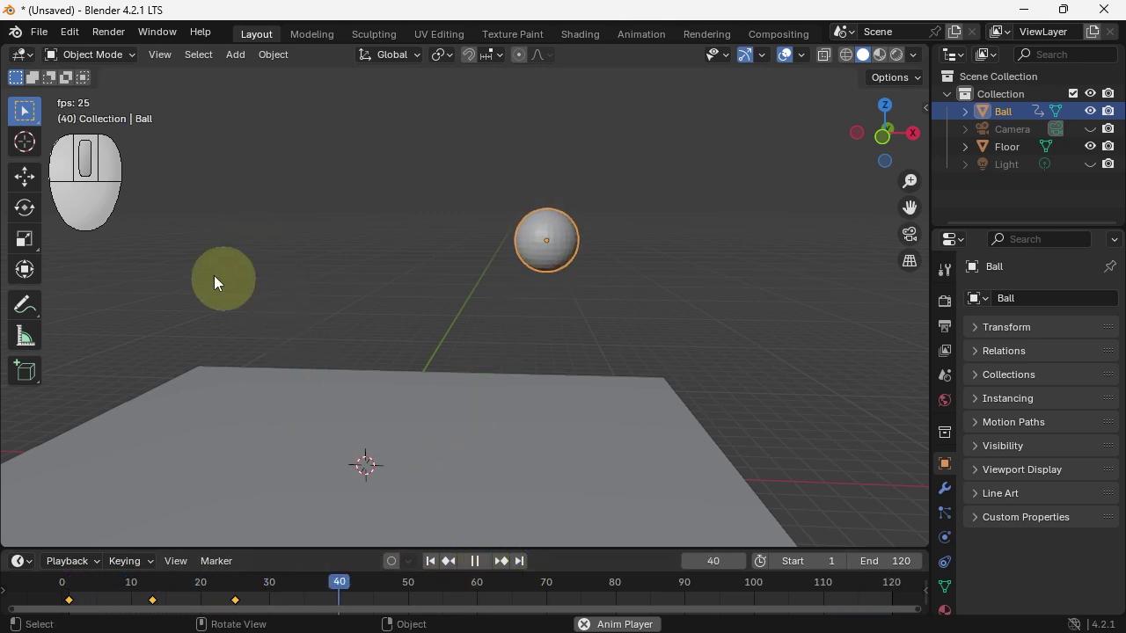
click(475, 562)
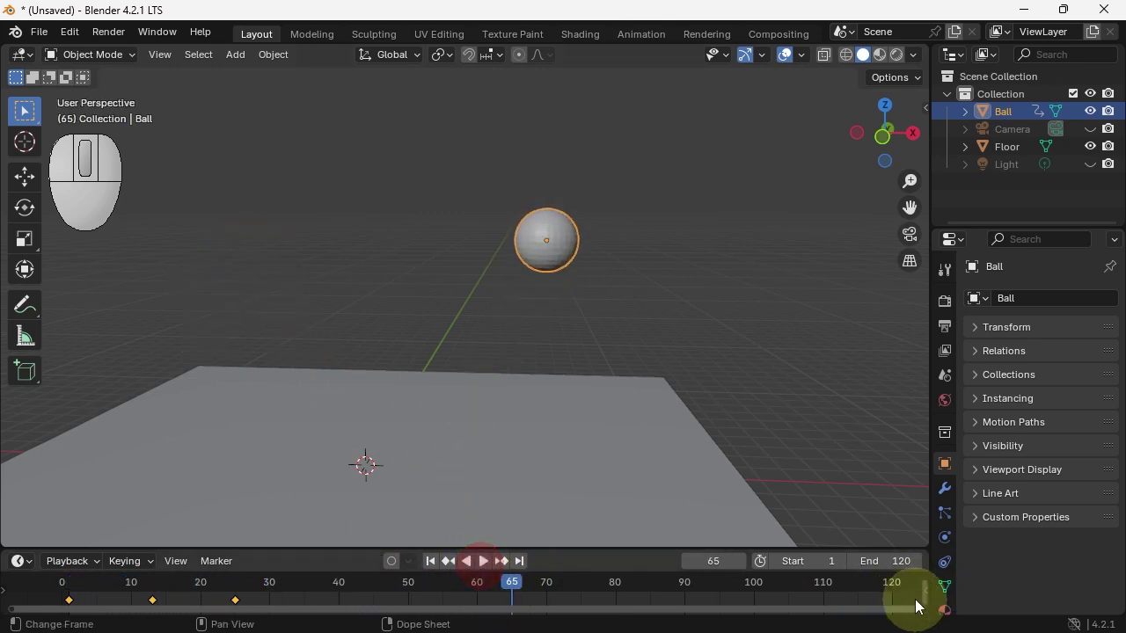
Set the animation end frame to 48 and play the shortened animation
click(901, 561)
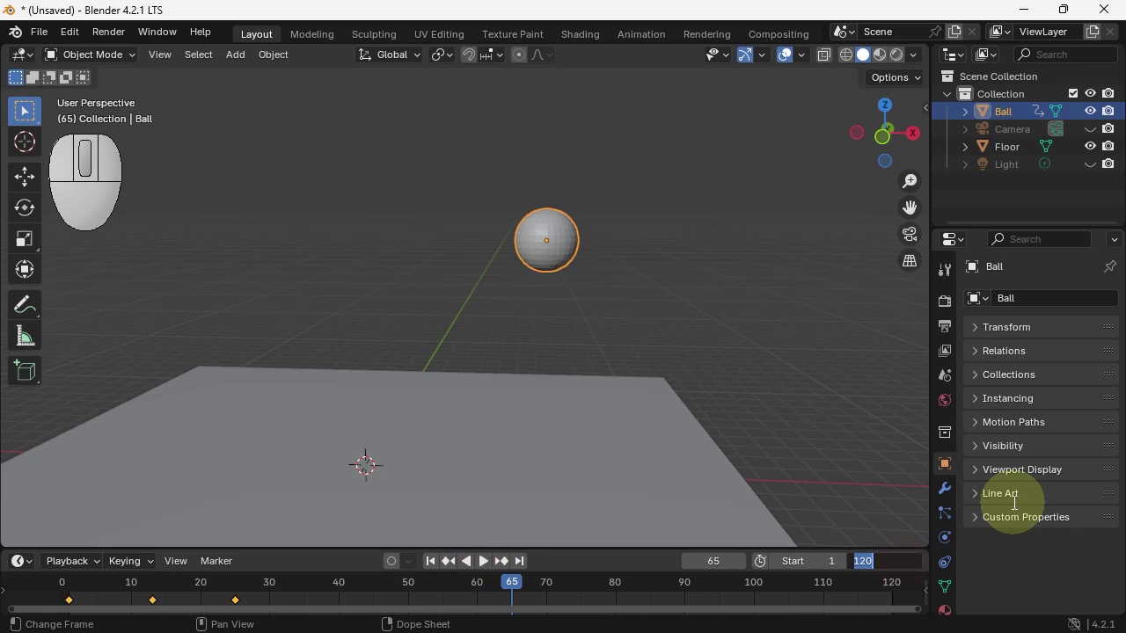
text(48)
key(Return)
click(483, 561)
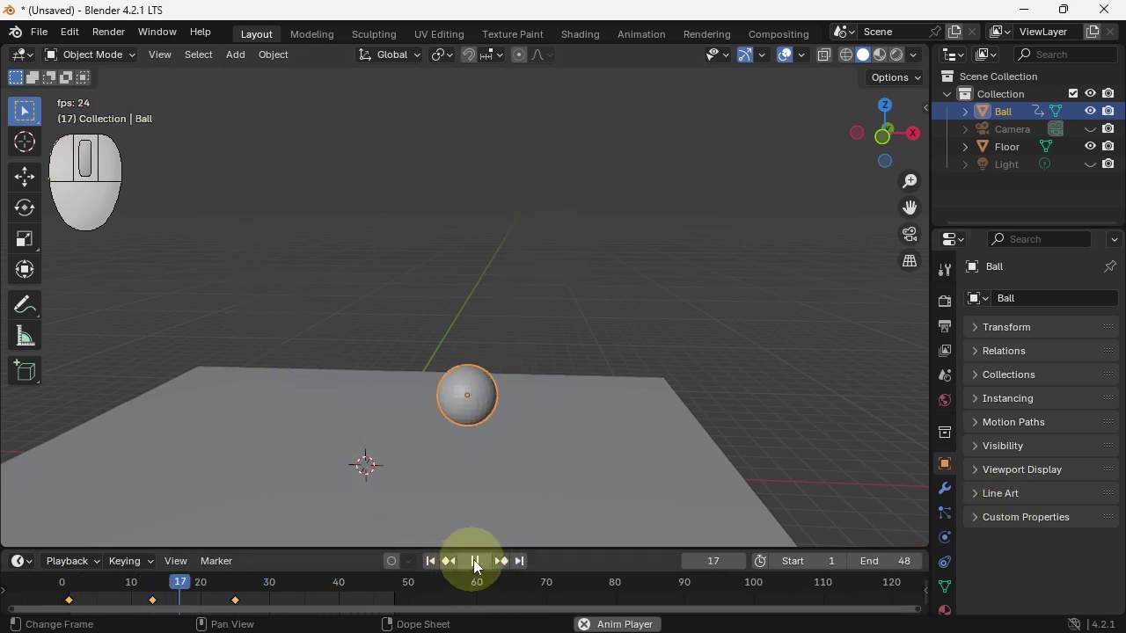
click(475, 562)
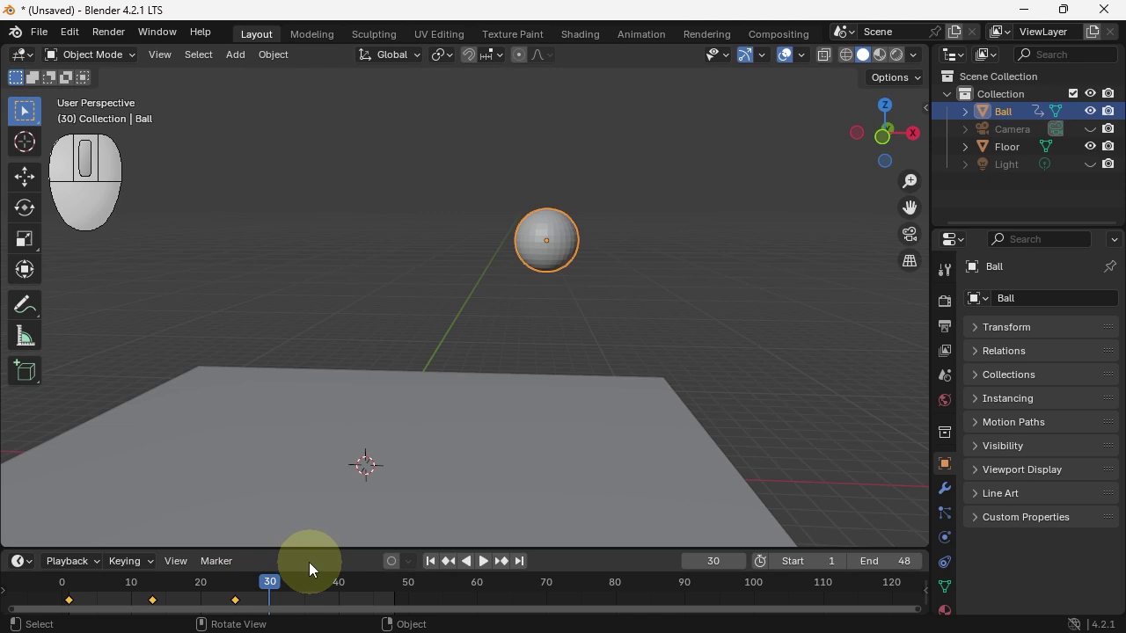
Switch to the Animation workspace, widen the 3D view, and go to frame 1
click(641, 34)
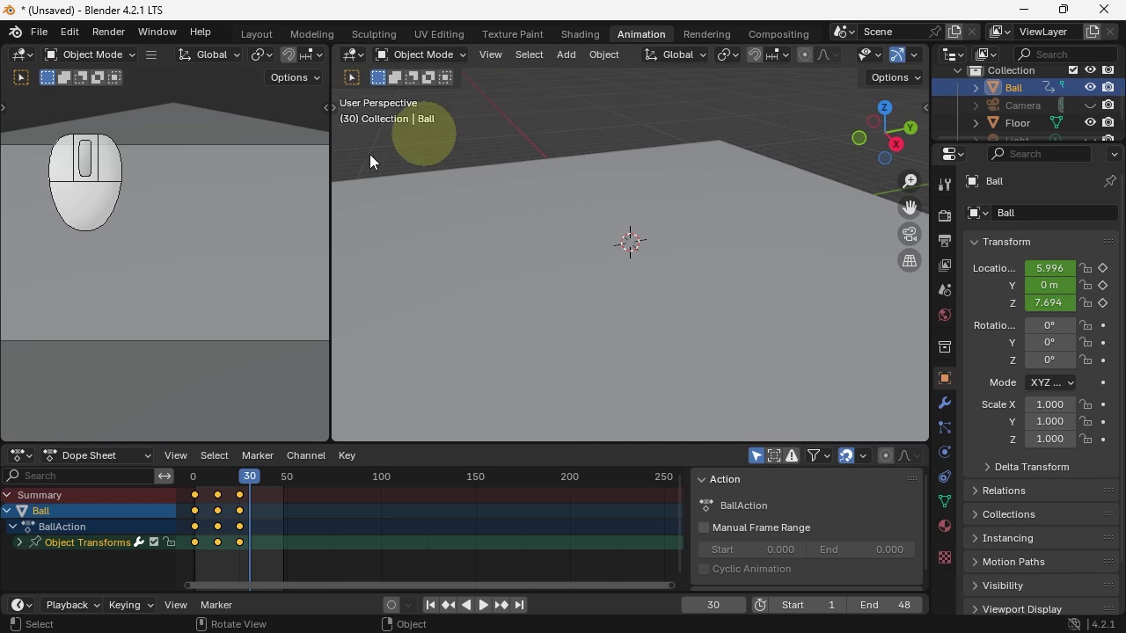
drag(333, 221, 46, 248)
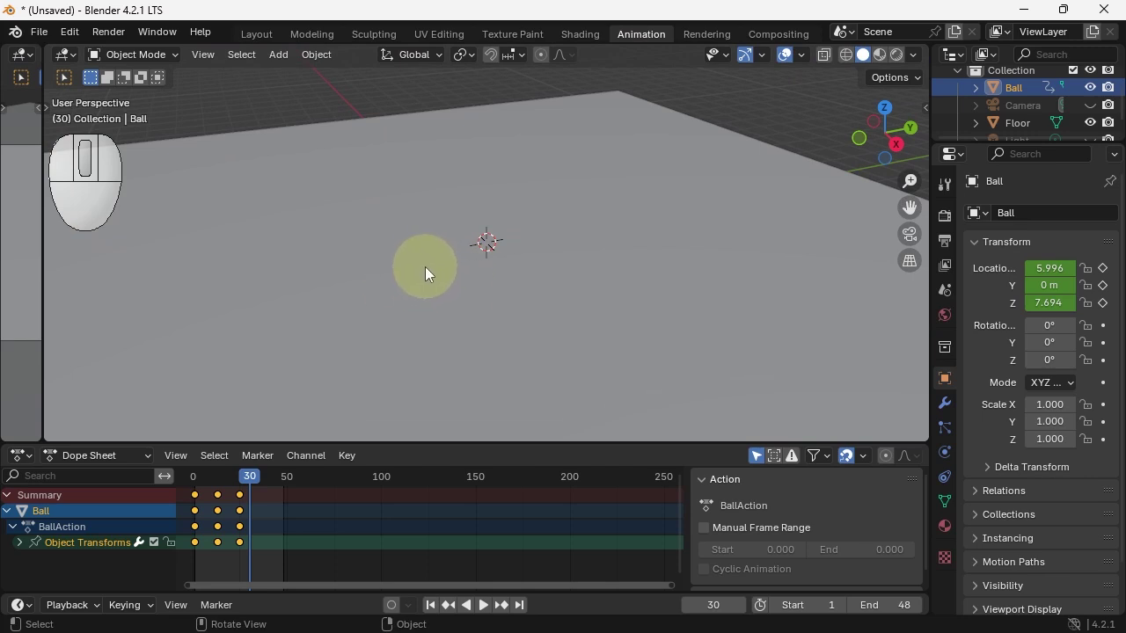
key(shift+Left)
key(Home)
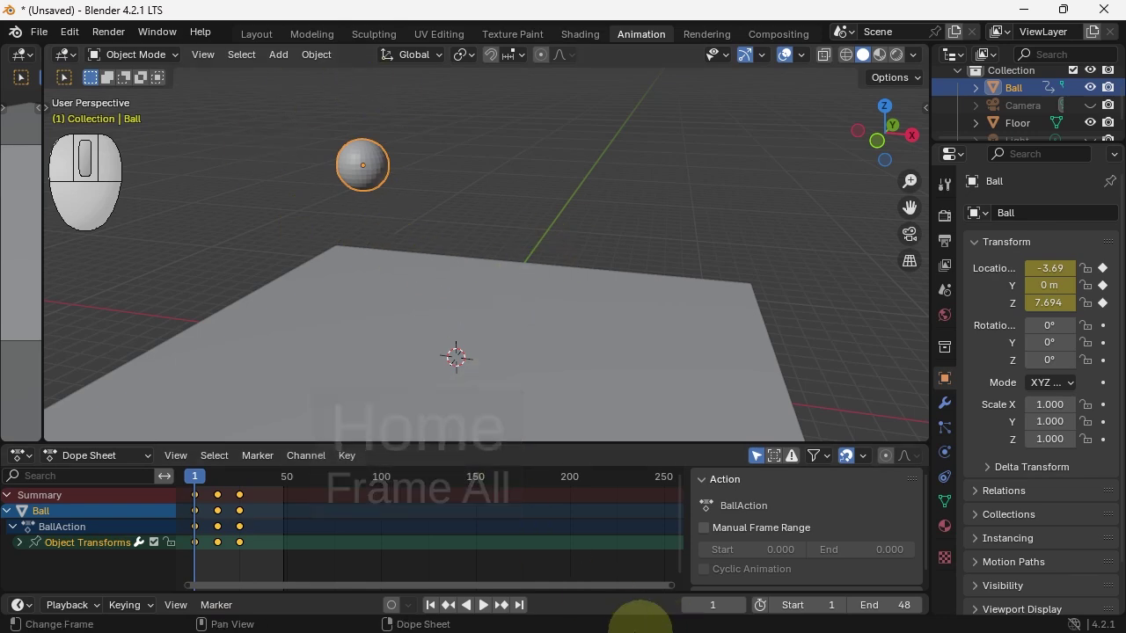
Play the bounce, return to frame 1, and fit the Dope Sheet to keys 1, 13, 25
click(482, 606)
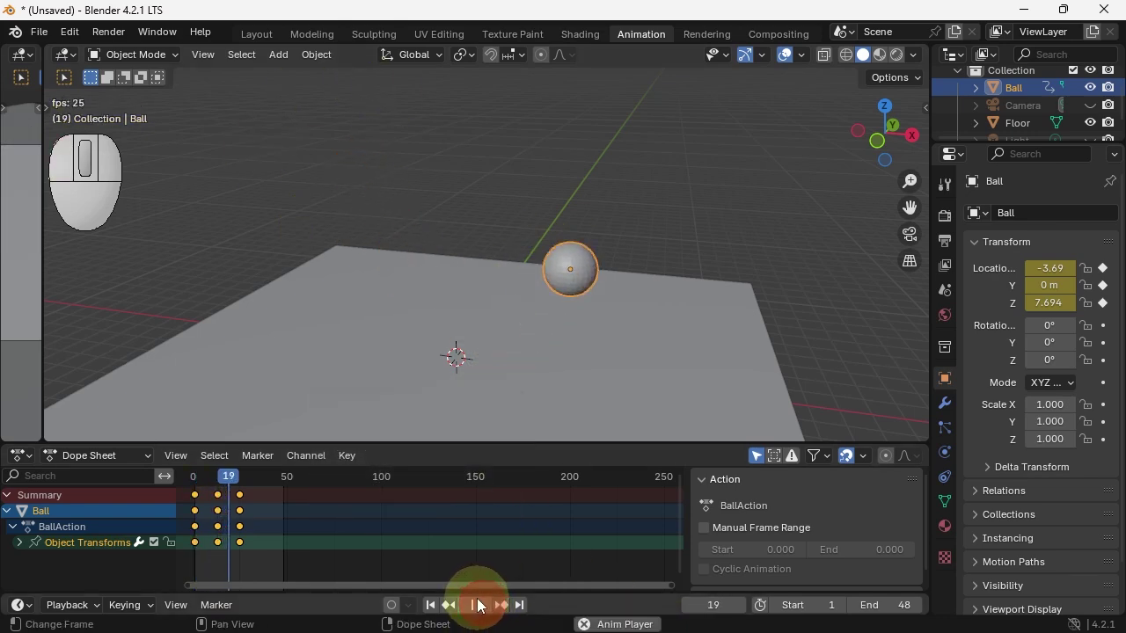
click(482, 606)
click(430, 605)
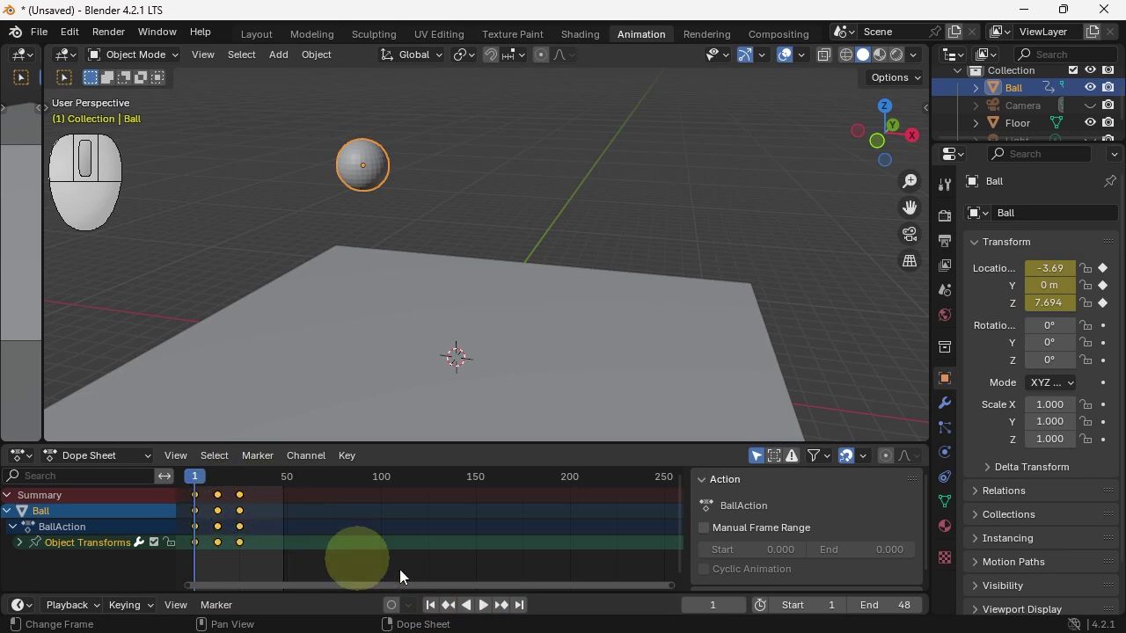
drag(661, 587, 420, 584)
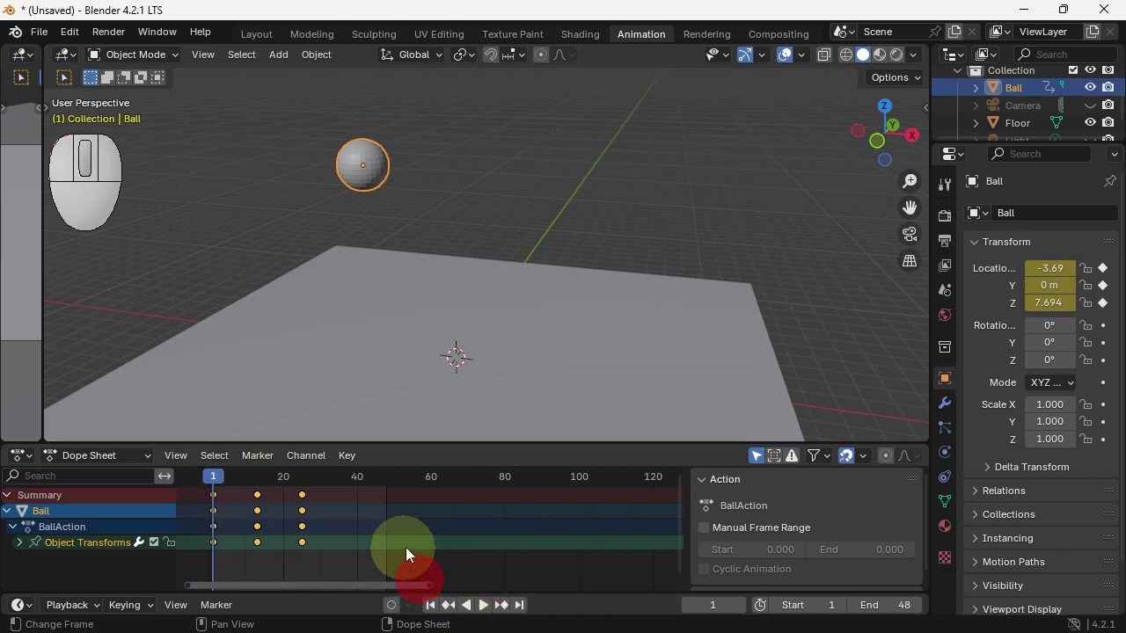
key(Home)
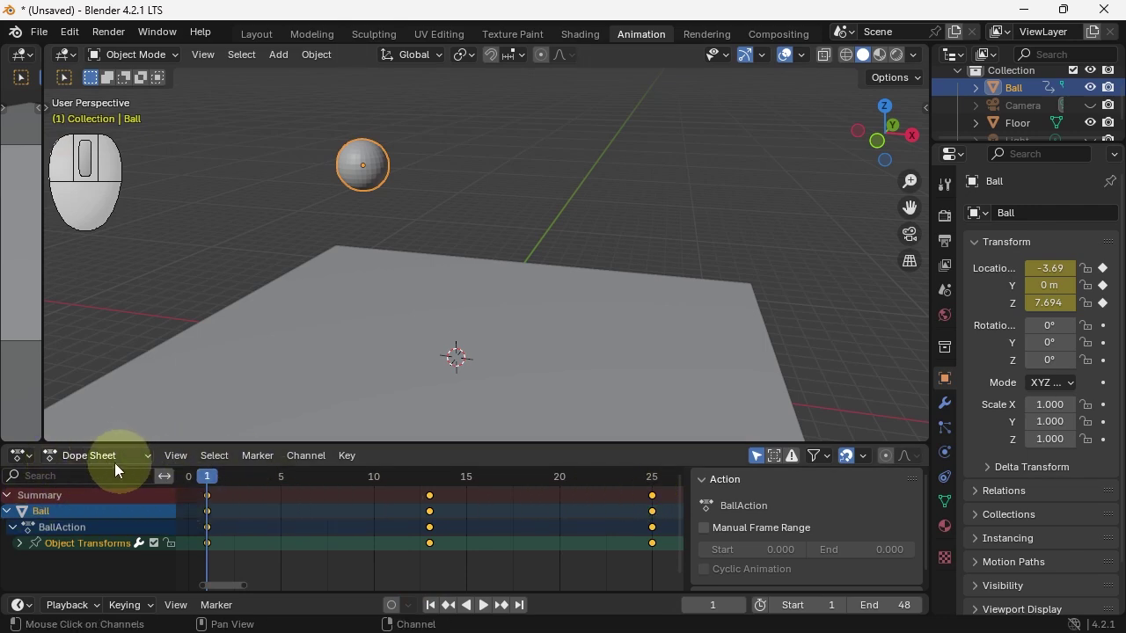
click(23, 445)
Switch the bottom Dope Sheet area to the Graph Editor and fit all curves
click(19, 456)
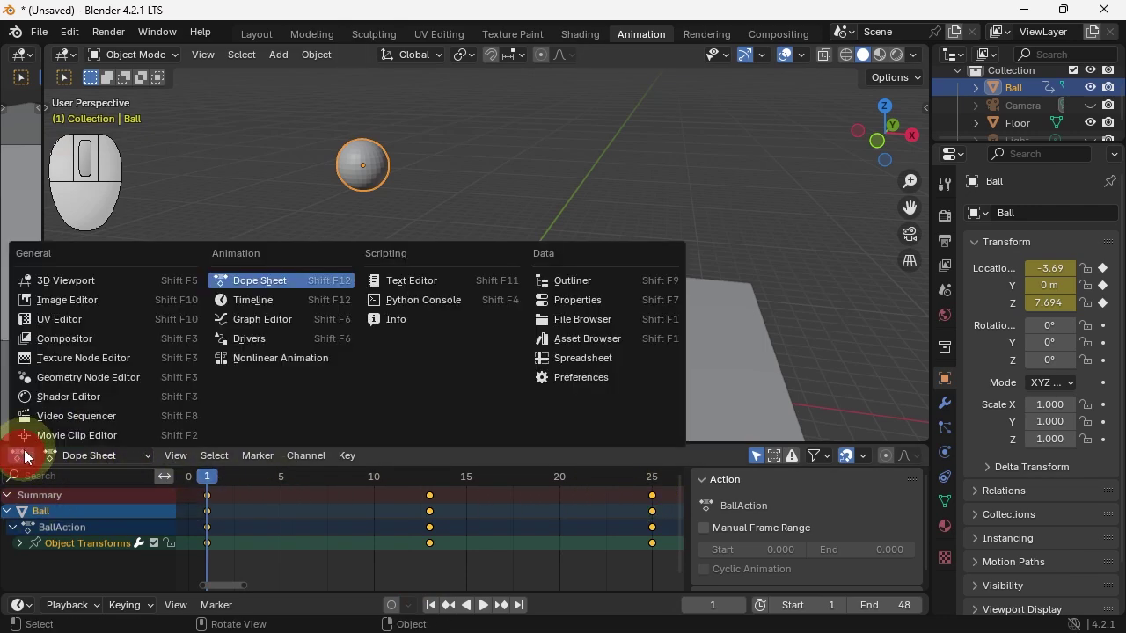
click(269, 318)
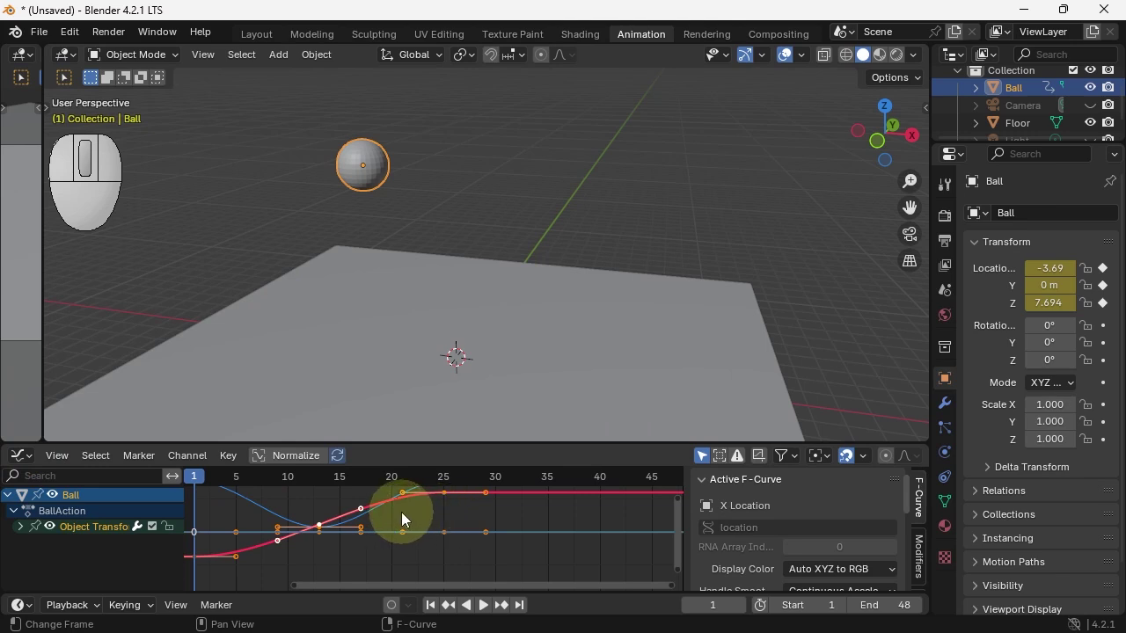
key(Home)
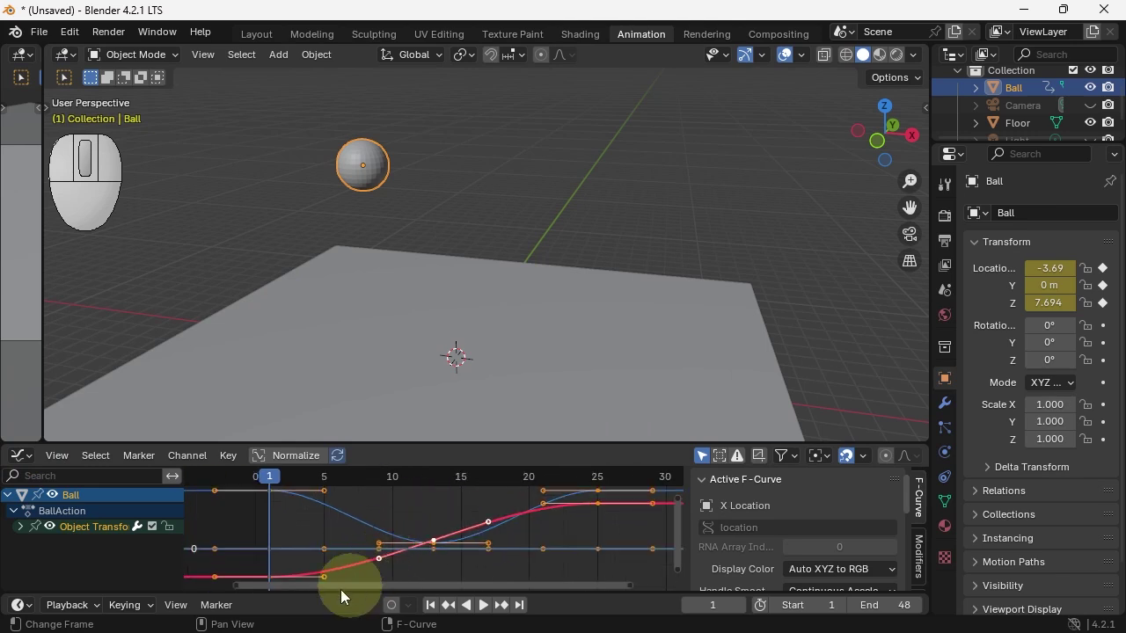
Expand Object Transforms, hide X and Y Location, and frame the Z Location curve
click(19, 526)
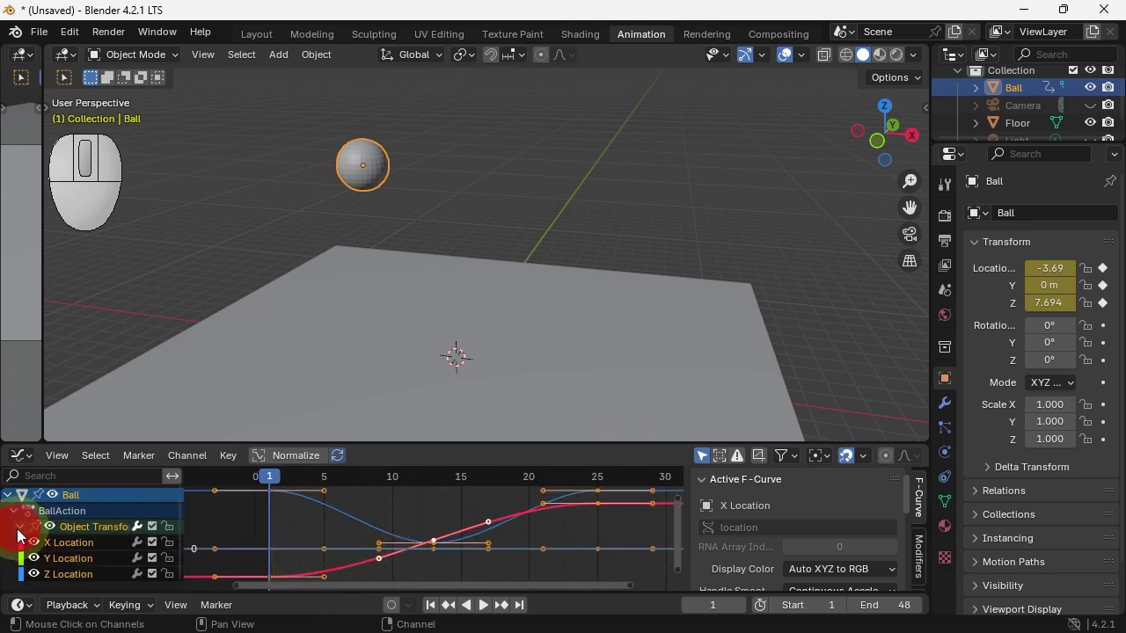
click(71, 573)
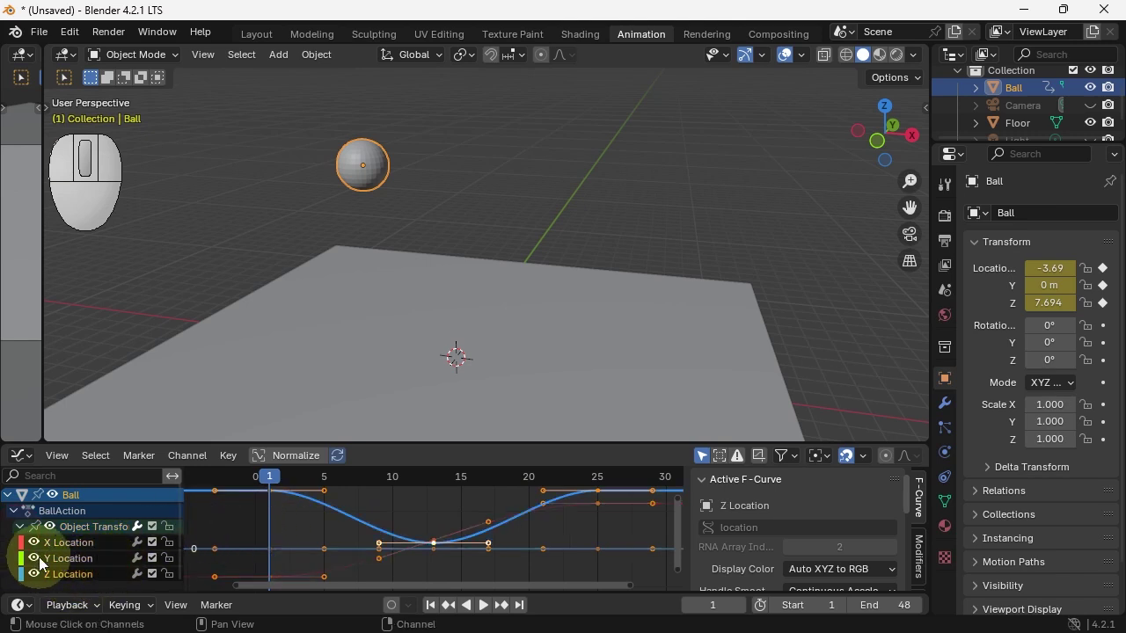
click(33, 542)
click(34, 557)
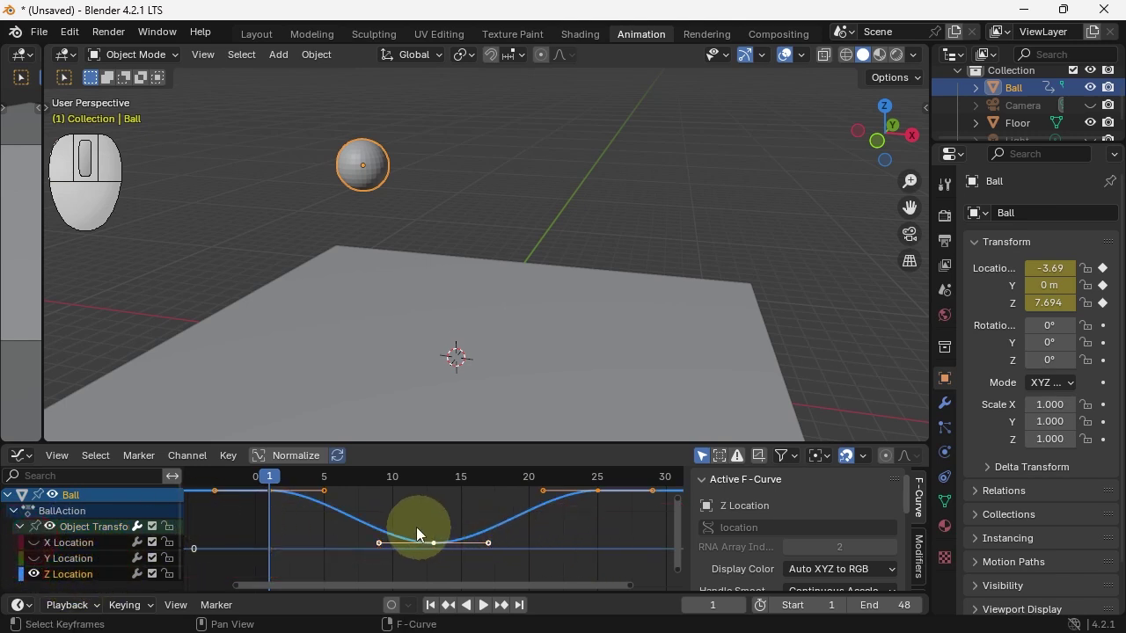
key(Home)
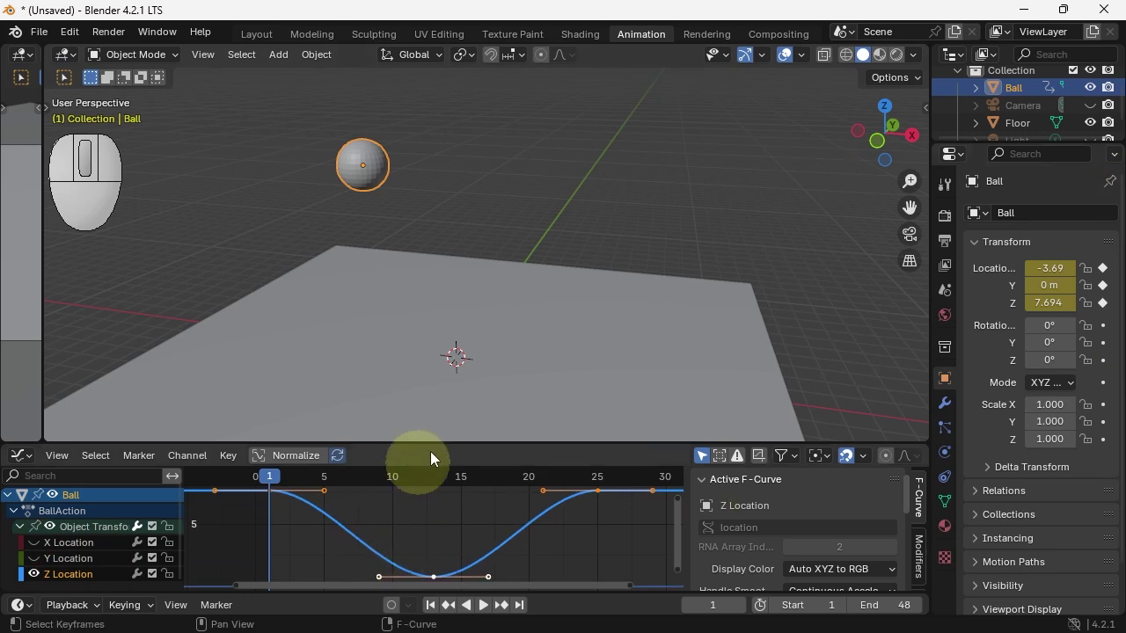
Enlarge the curve area and pull the frame-13 keyframe's handle to sharpen the dip
drag(475, 443, 496, 334)
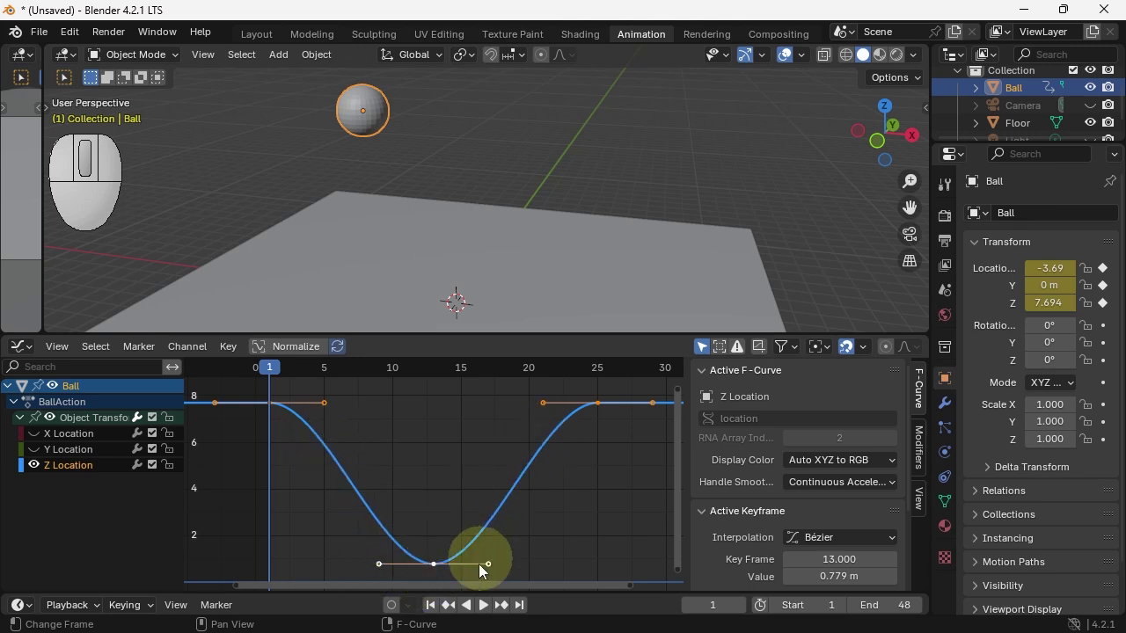
drag(377, 563, 414, 528)
key(ctrl+z)
click(438, 498)
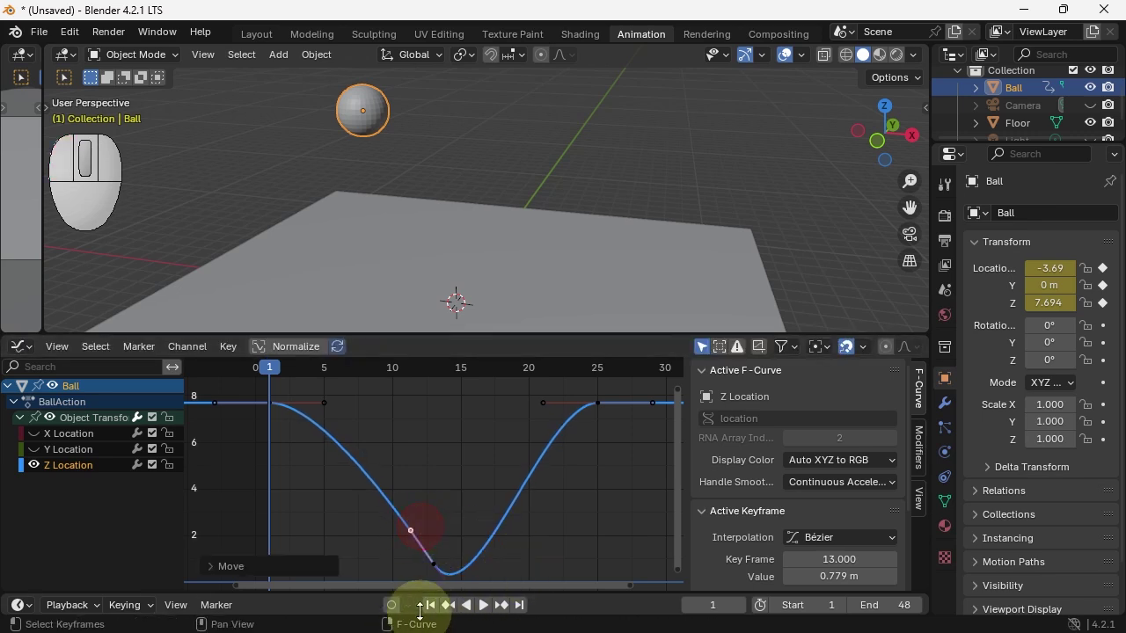
click(432, 605)
Preview the bounce, then select the keyframe at the curve's low point
click(483, 606)
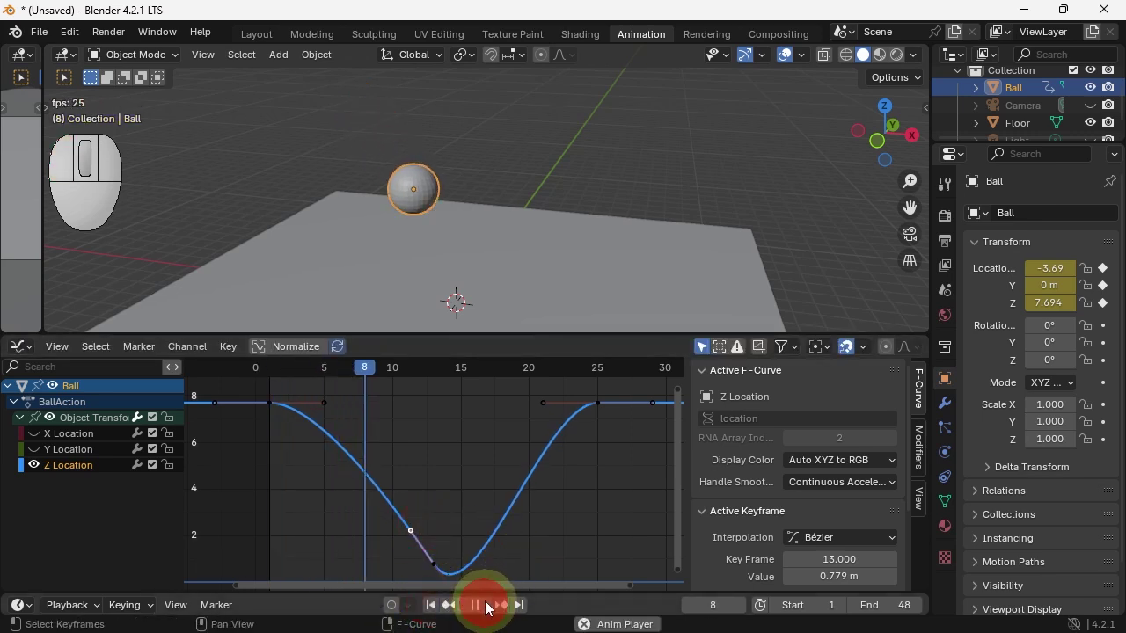
click(485, 605)
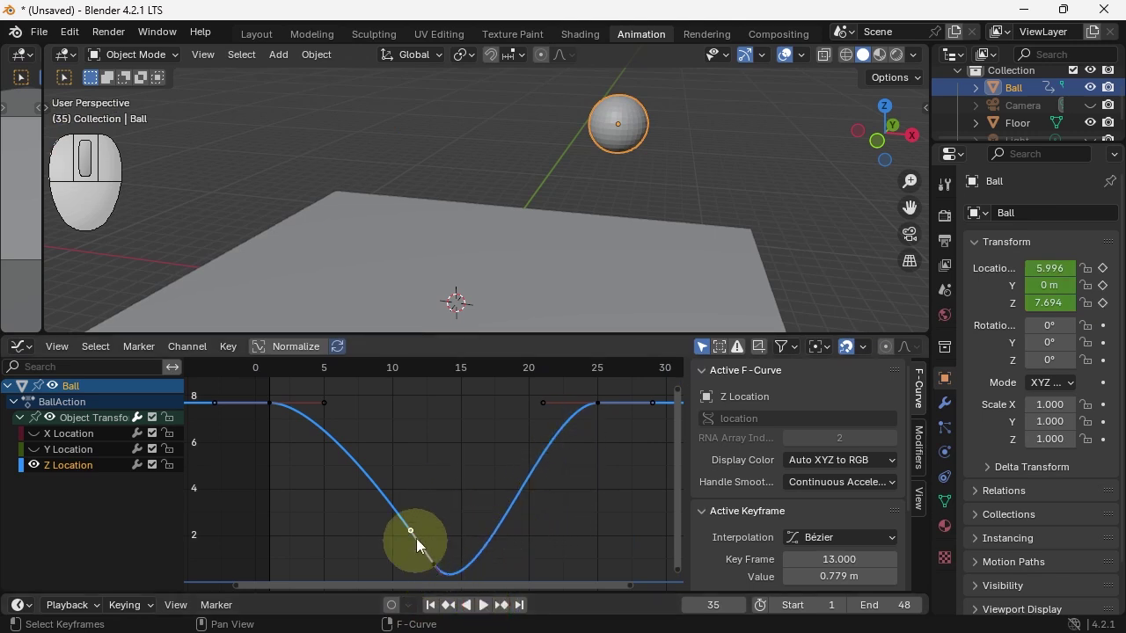
click(433, 565)
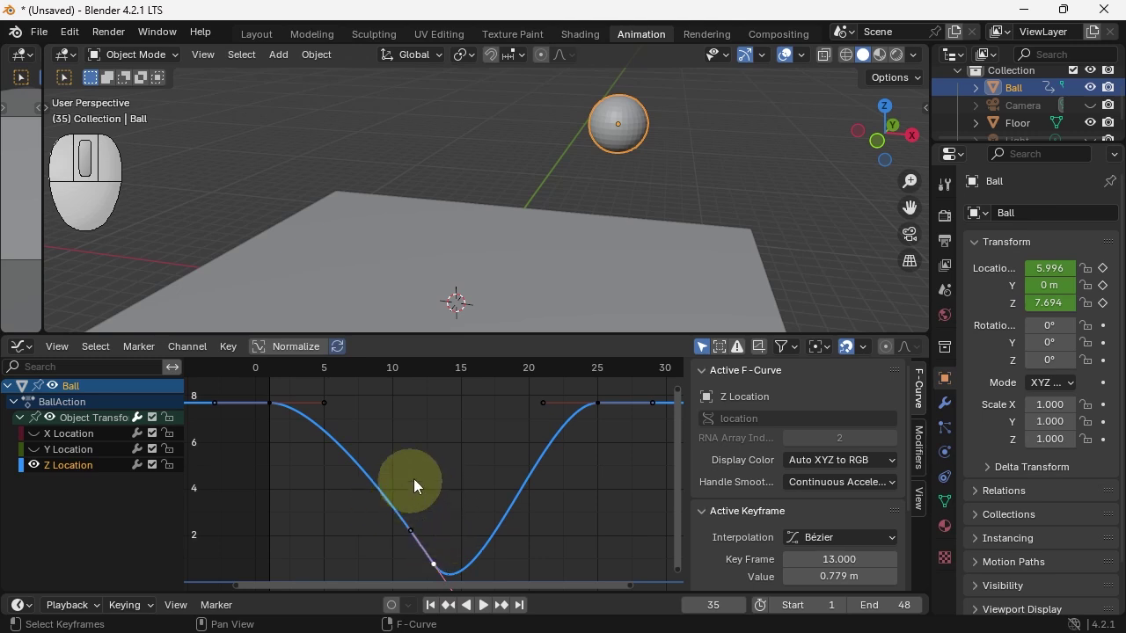
Give the frame-13 key Free handles and pull its lower handle up into a sharp V
key(v)
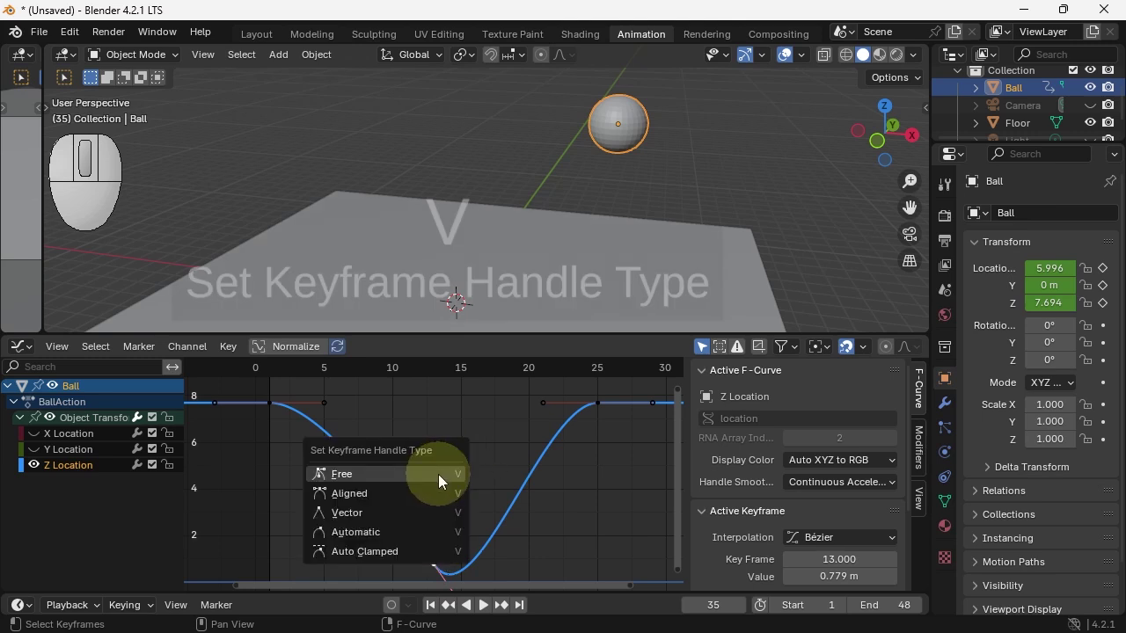
click(379, 473)
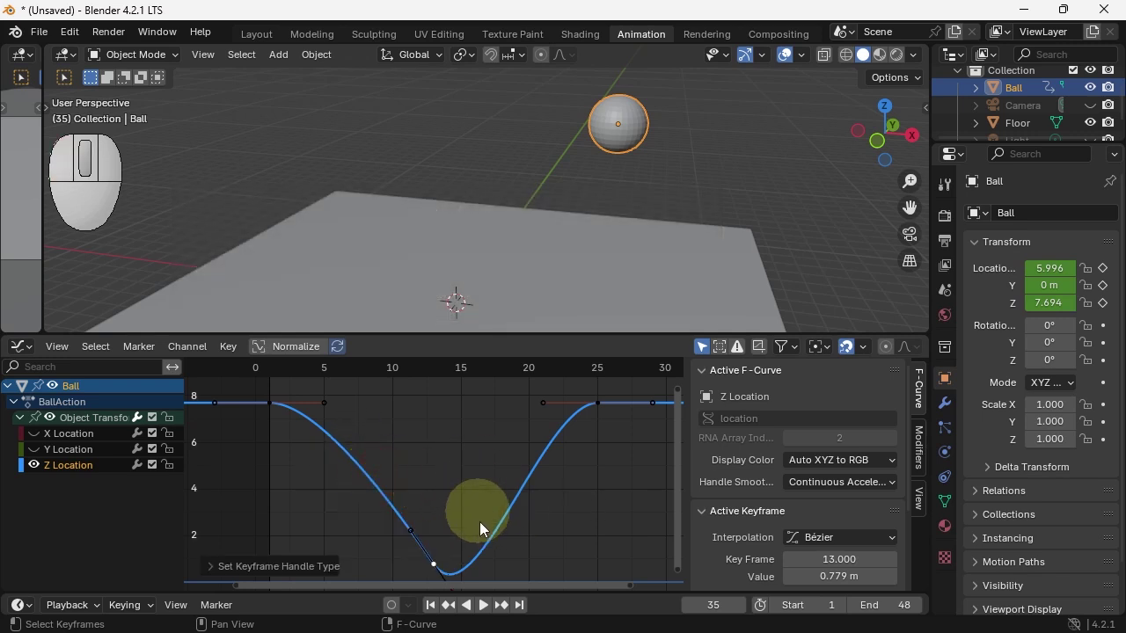
middle_drag(428, 528, 406, 480)
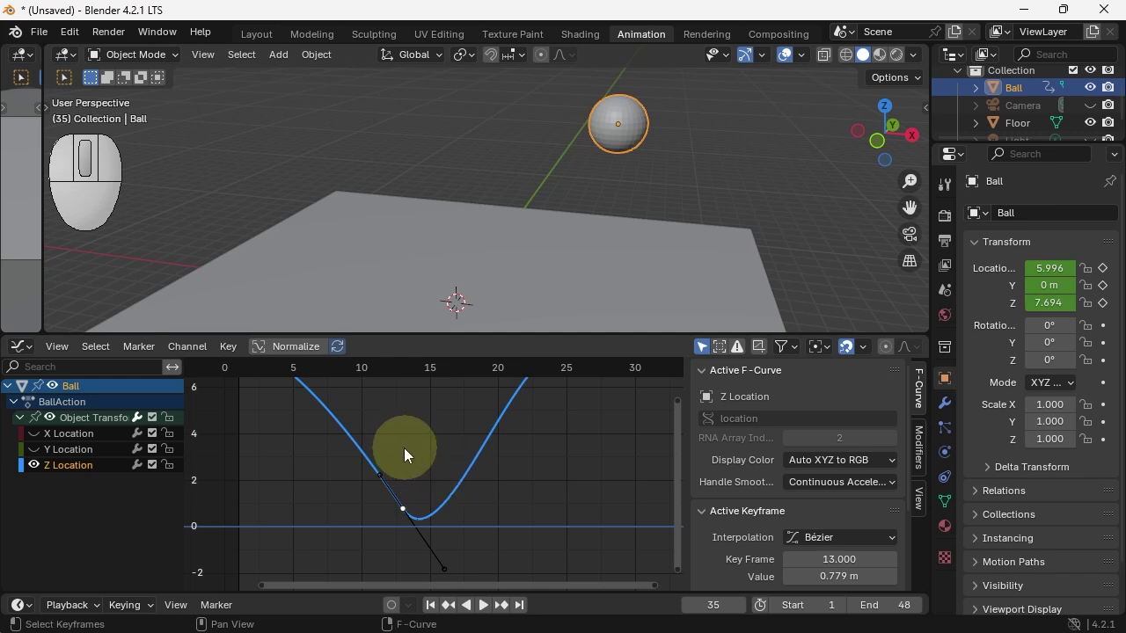
middle_drag(404, 449, 435, 471)
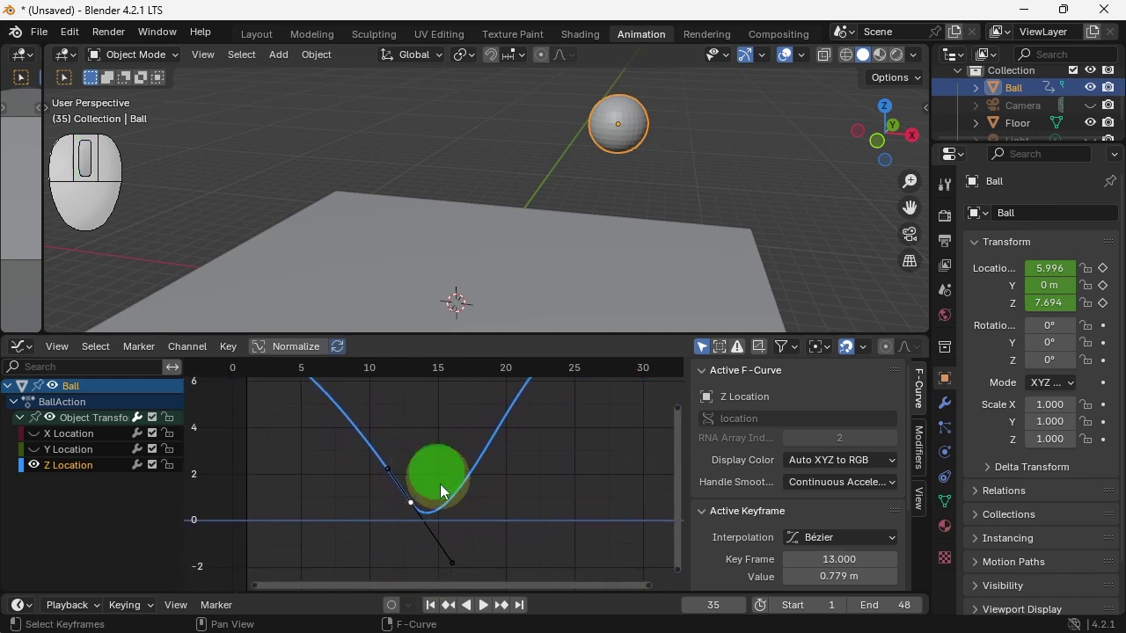
click(452, 564)
drag(451, 564, 390, 451)
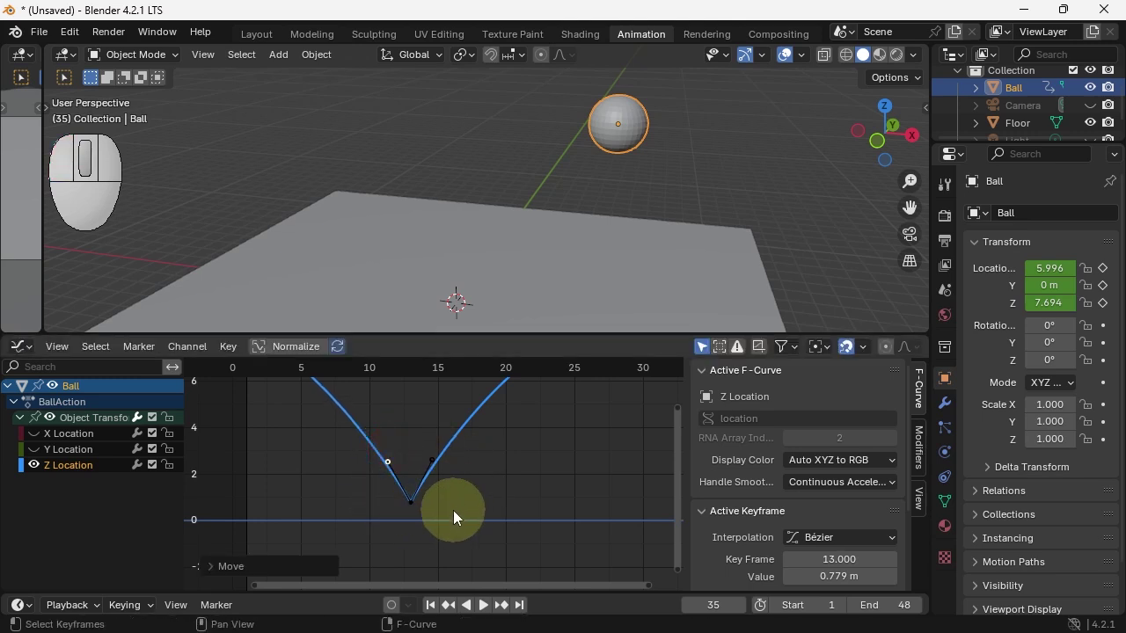
Fit the whole curve in view and play the bounce from frame 1
key(Home)
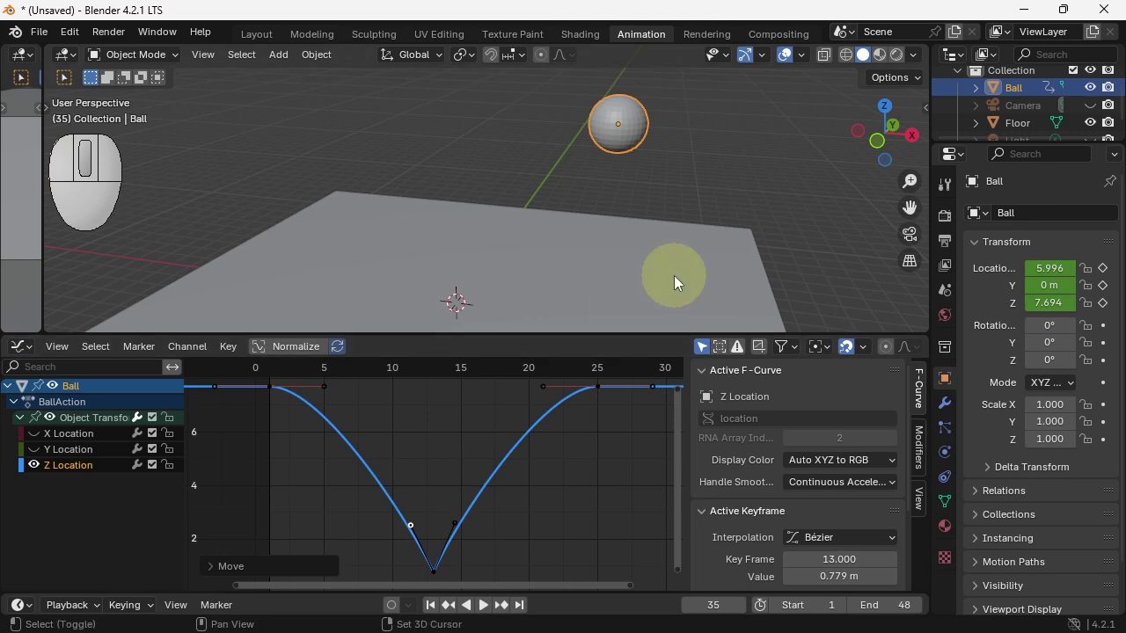
key(shift+Left)
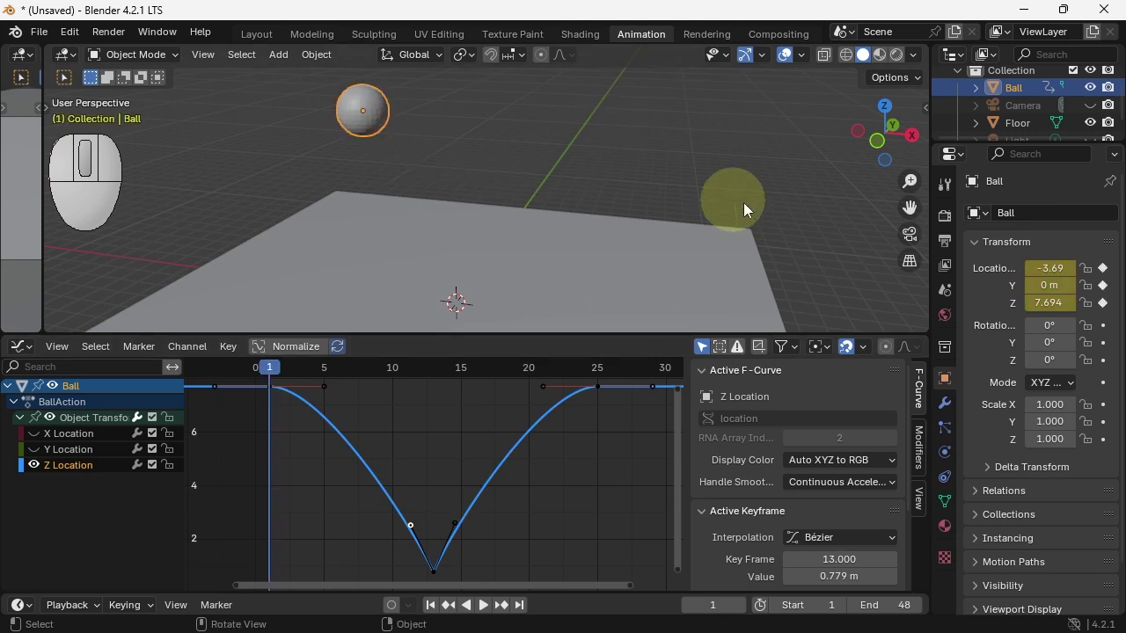
key(space)
key(space)
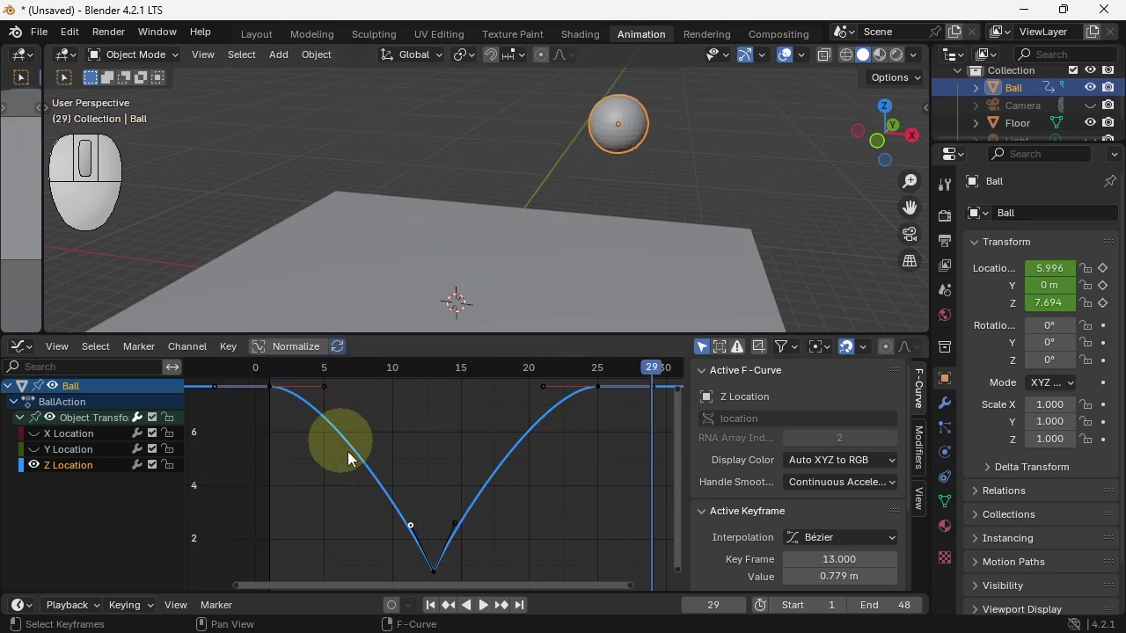
Change the frame-13 key's right handle type through Key > Handle Type
click(454, 523)
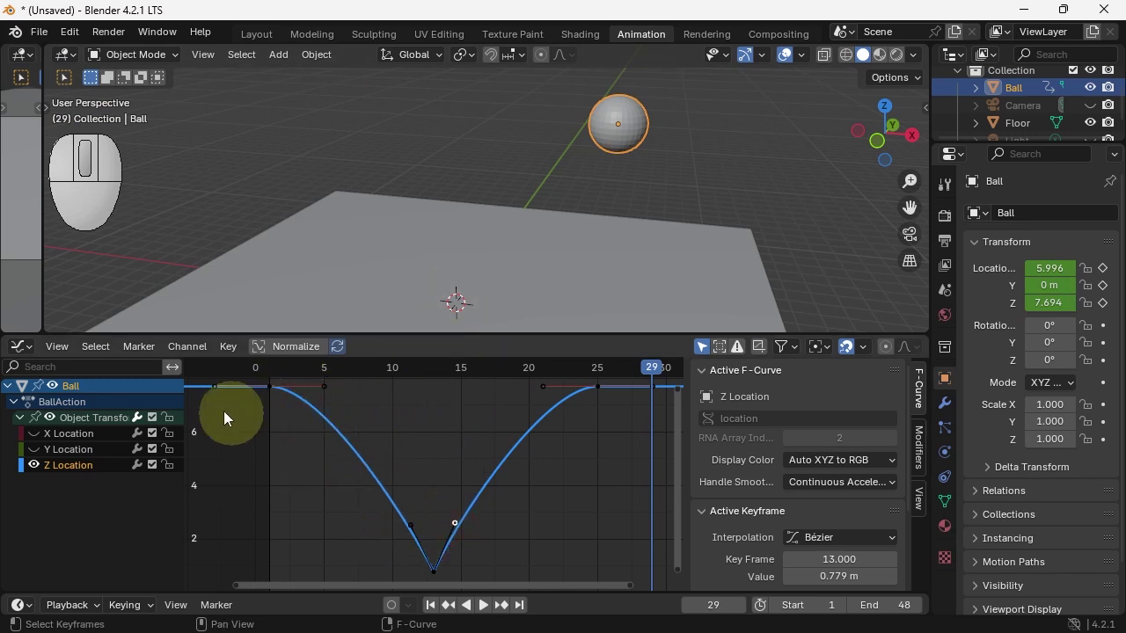
click(227, 347)
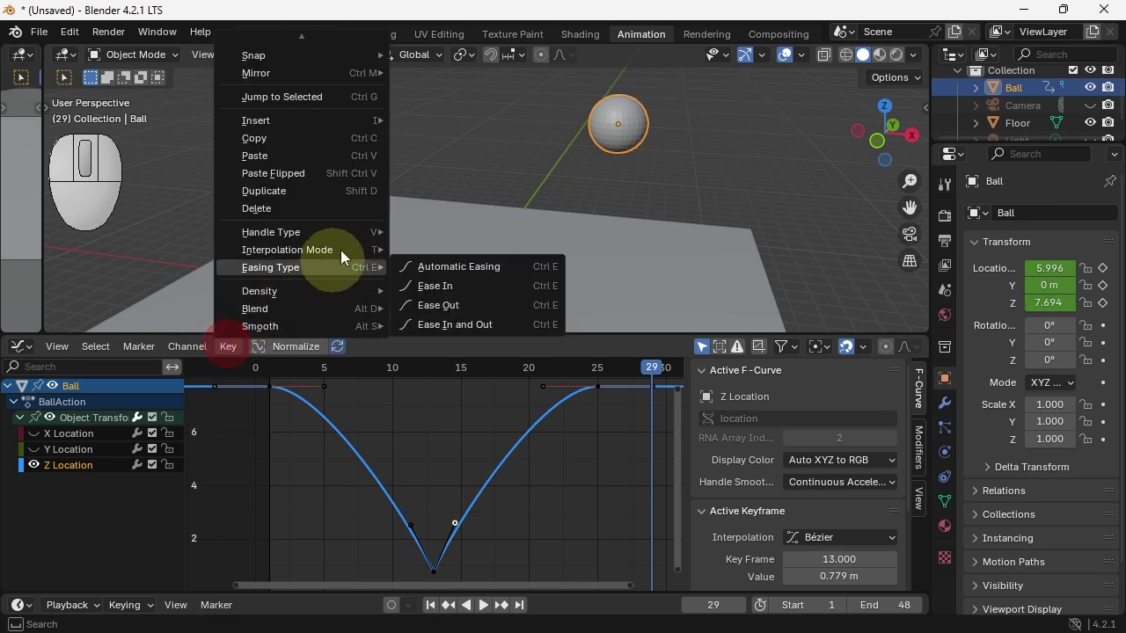
mouse_move(365, 233)
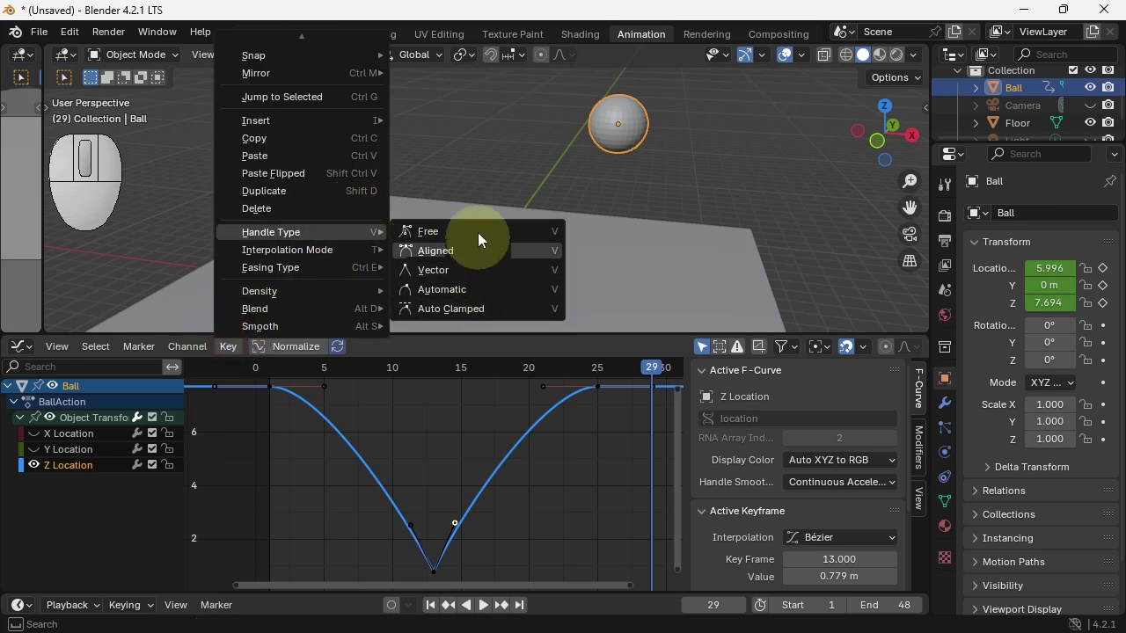
click(510, 309)
Replay the finished V-shaped bounce from frame 1 and stop it
click(448, 467)
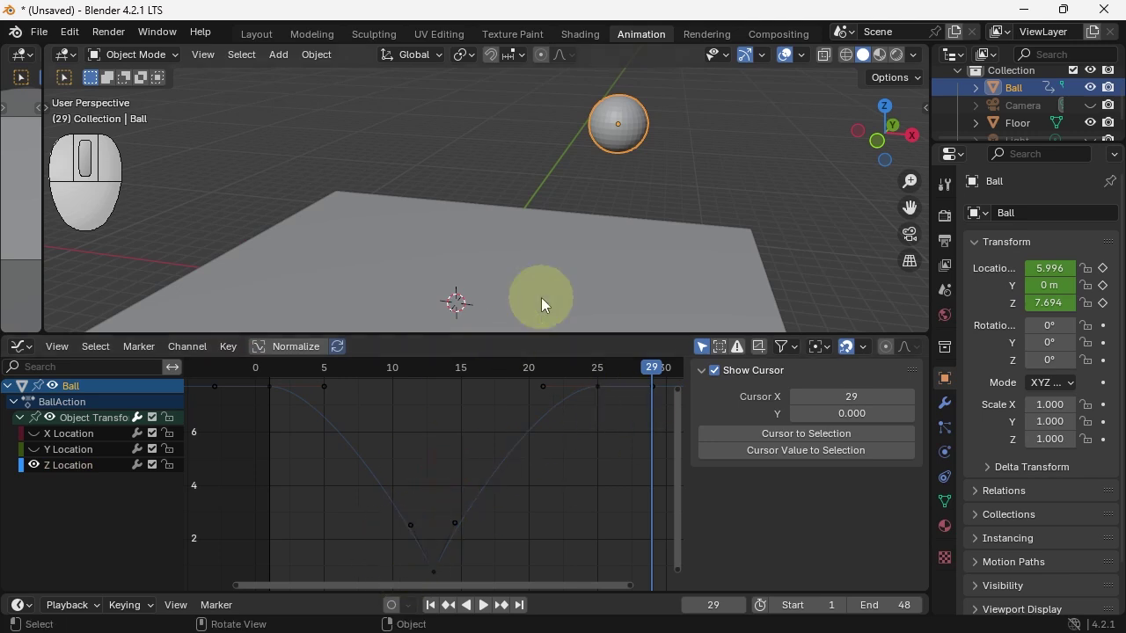
click(429, 605)
click(483, 605)
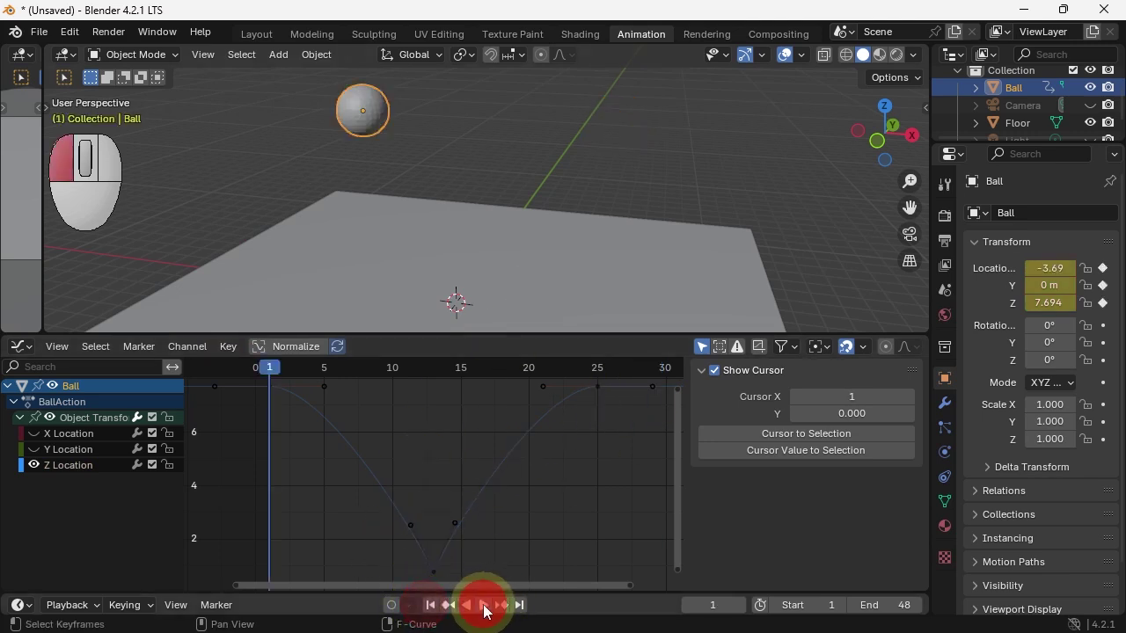
click(484, 605)
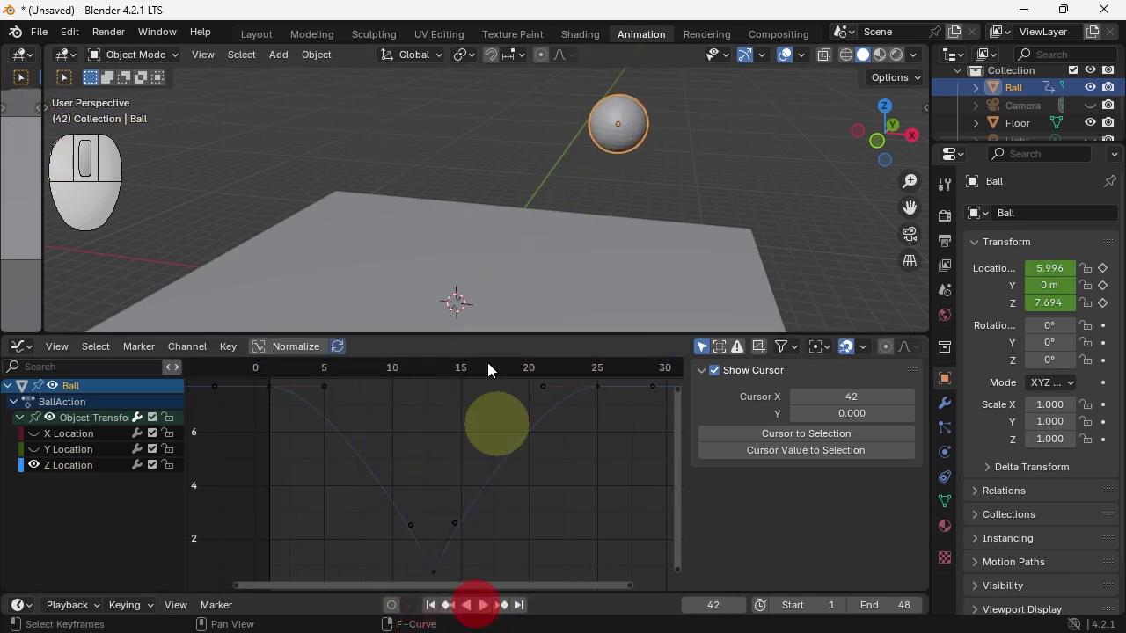
Hide Z Location, show X Location, fit it in view, and make it active
click(48, 466)
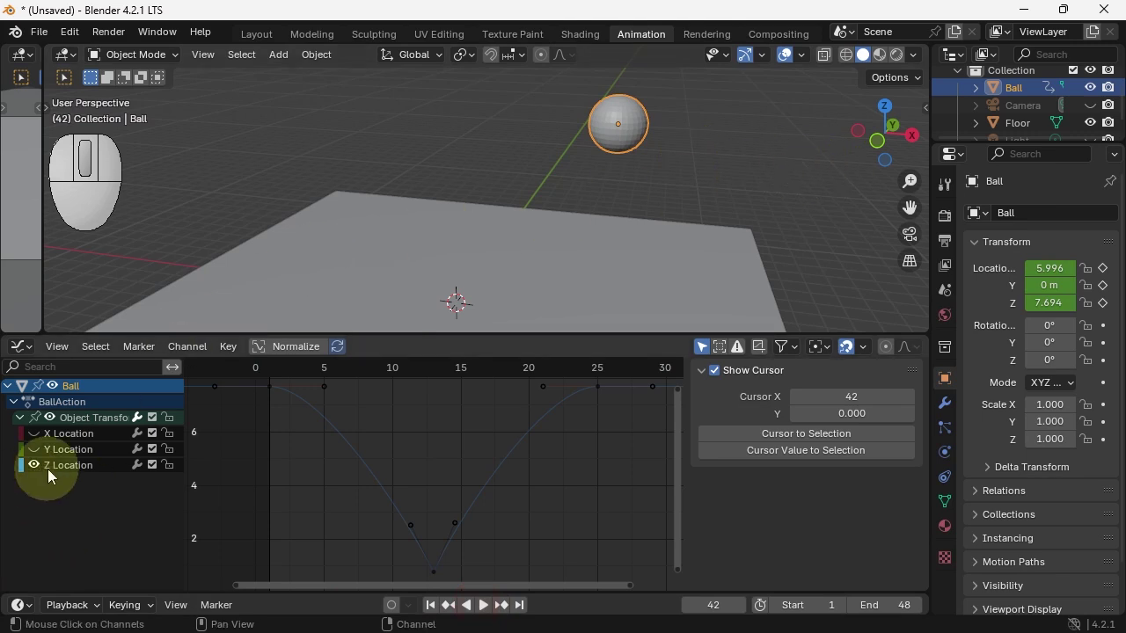
click(33, 465)
click(34, 432)
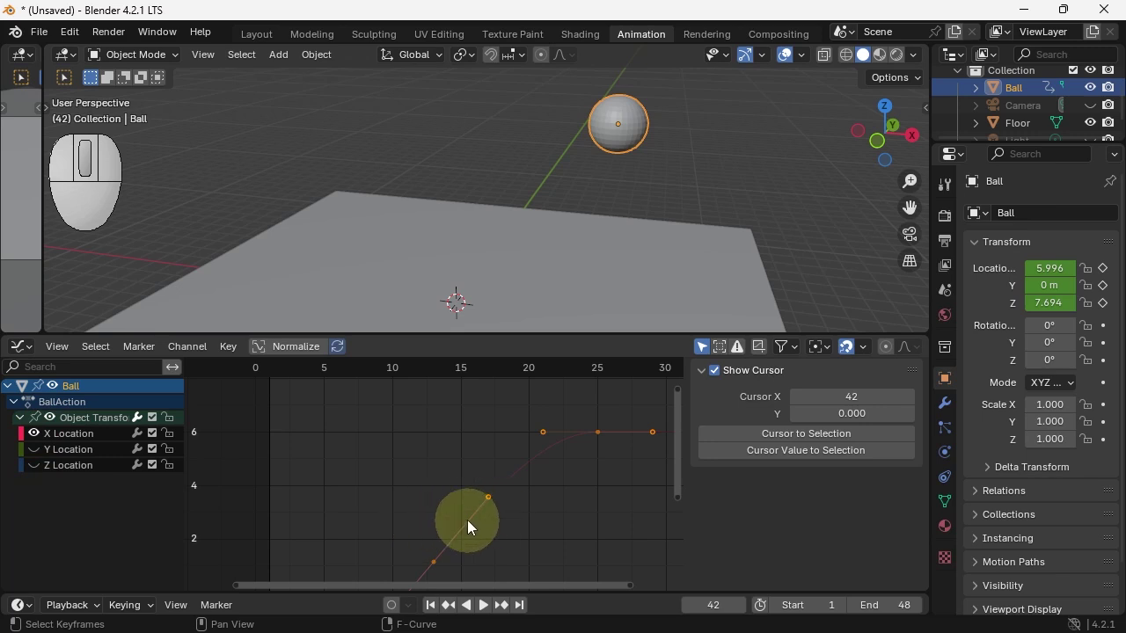
key(Home)
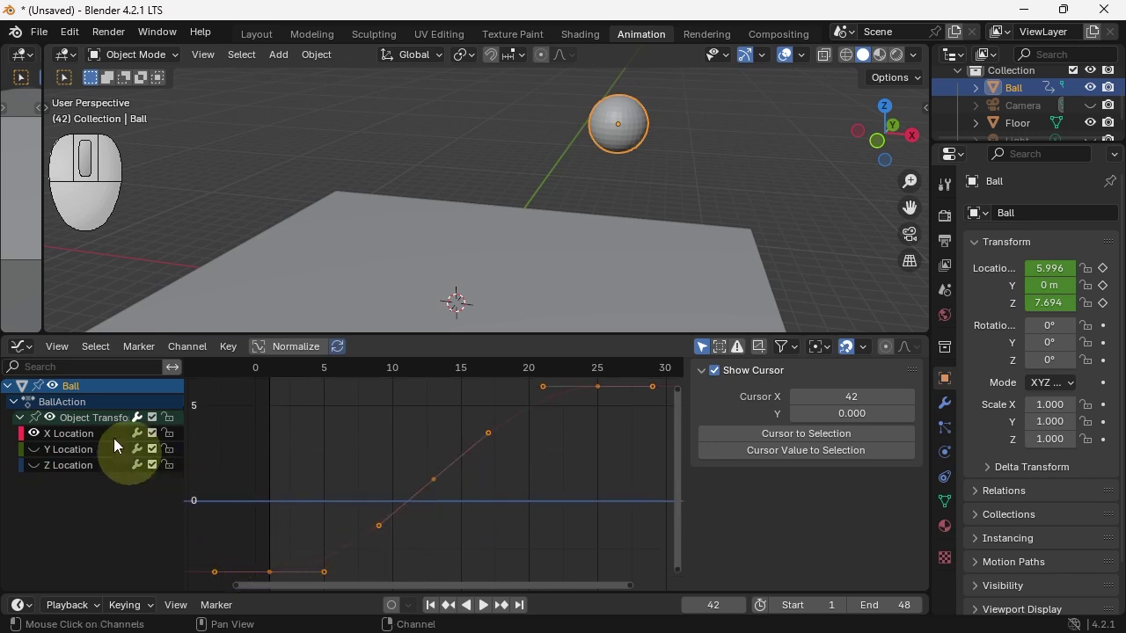
click(71, 434)
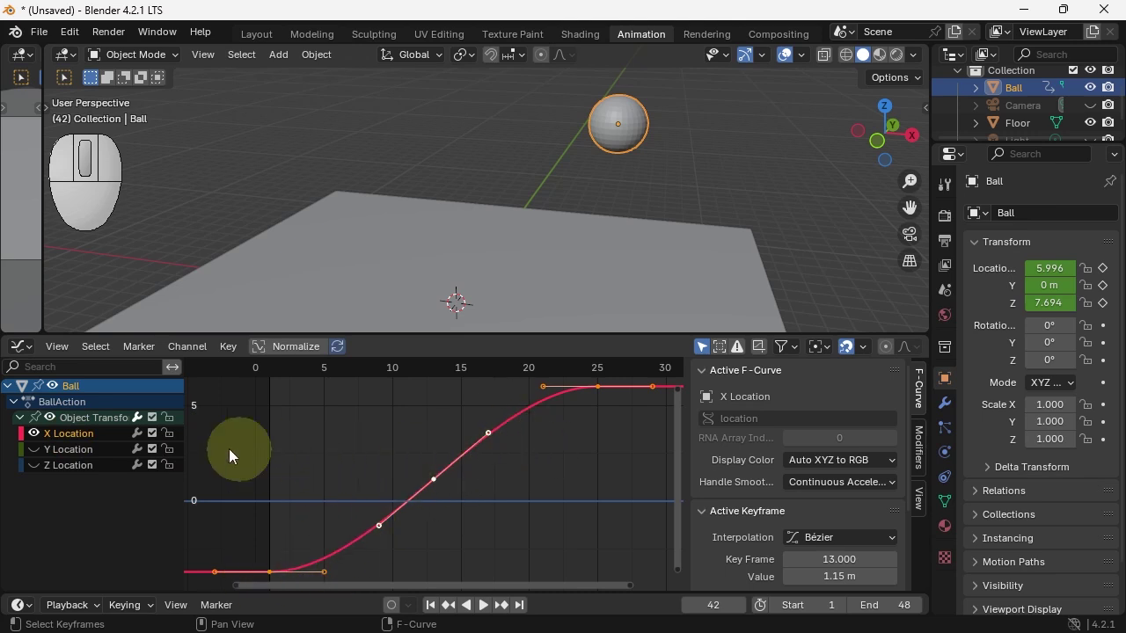
Set the X Location curve's interpolation to Linear via Key > Interpolation Mode
click(228, 347)
mouse_move(351, 250)
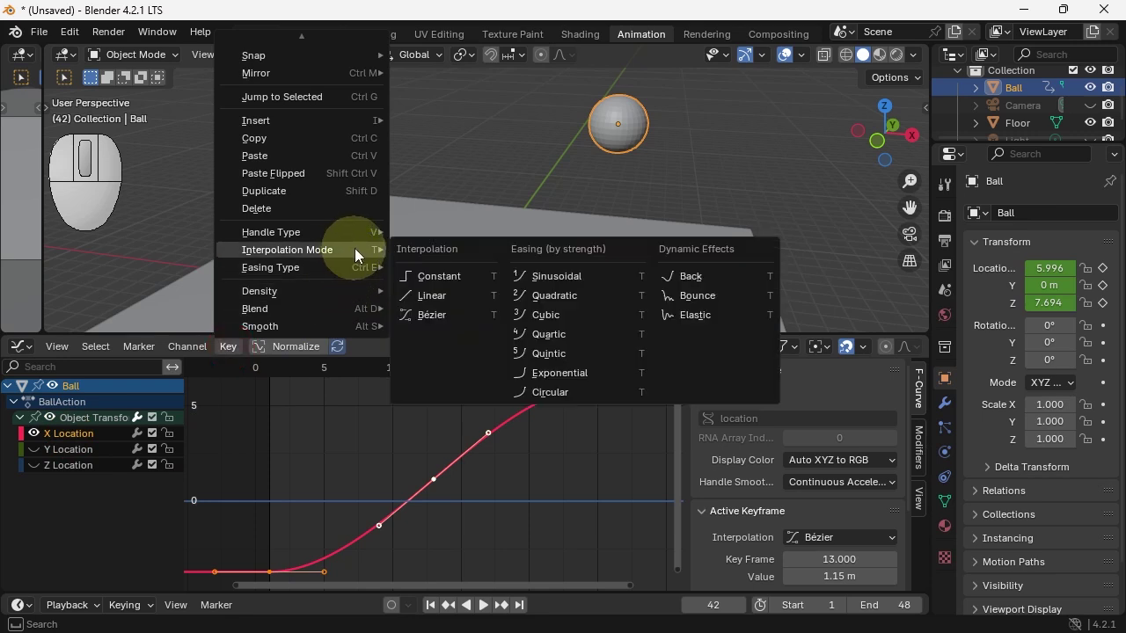
click(447, 295)
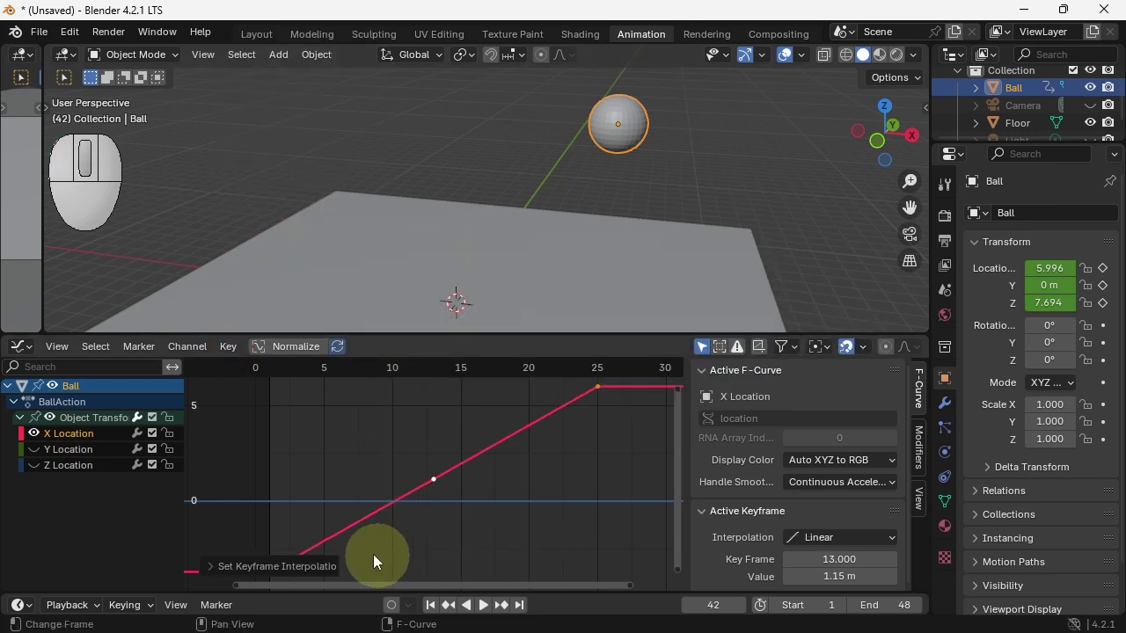
Play the linear X motion from the first frame, then stop playback
key(shift+Left)
key(space)
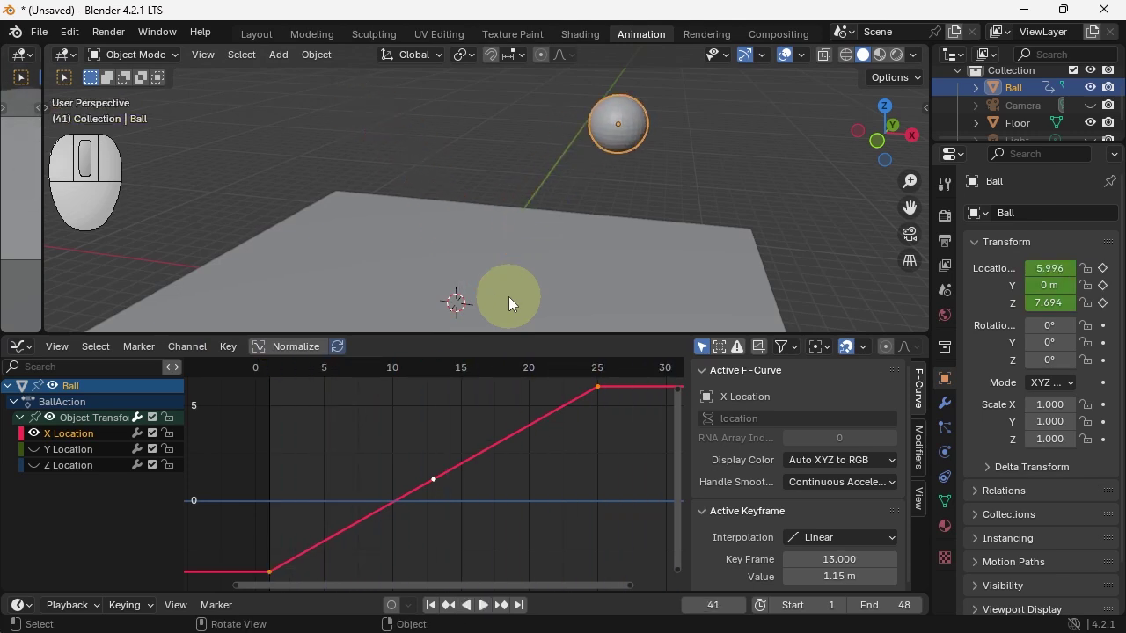
key(shift+Left)
key(space)
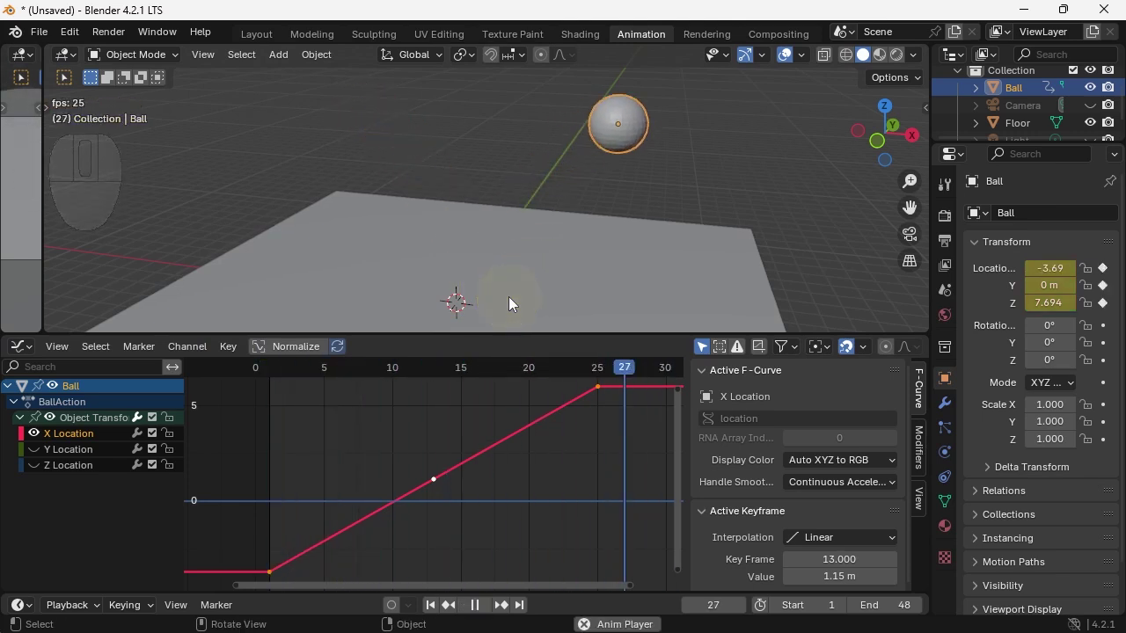
key(space)
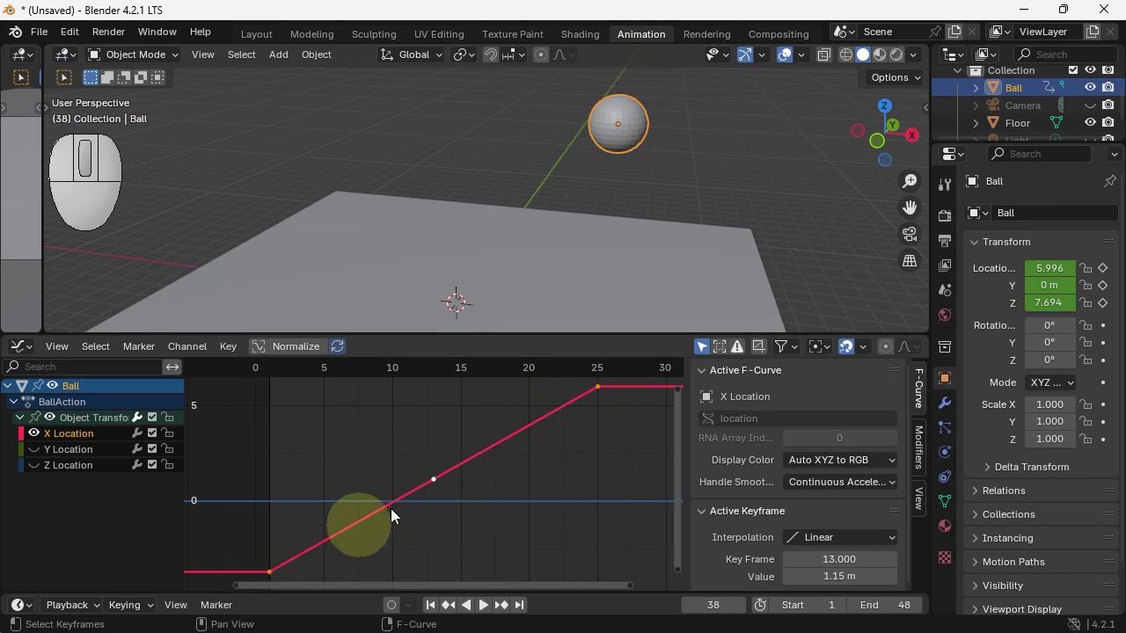
click(446, 488)
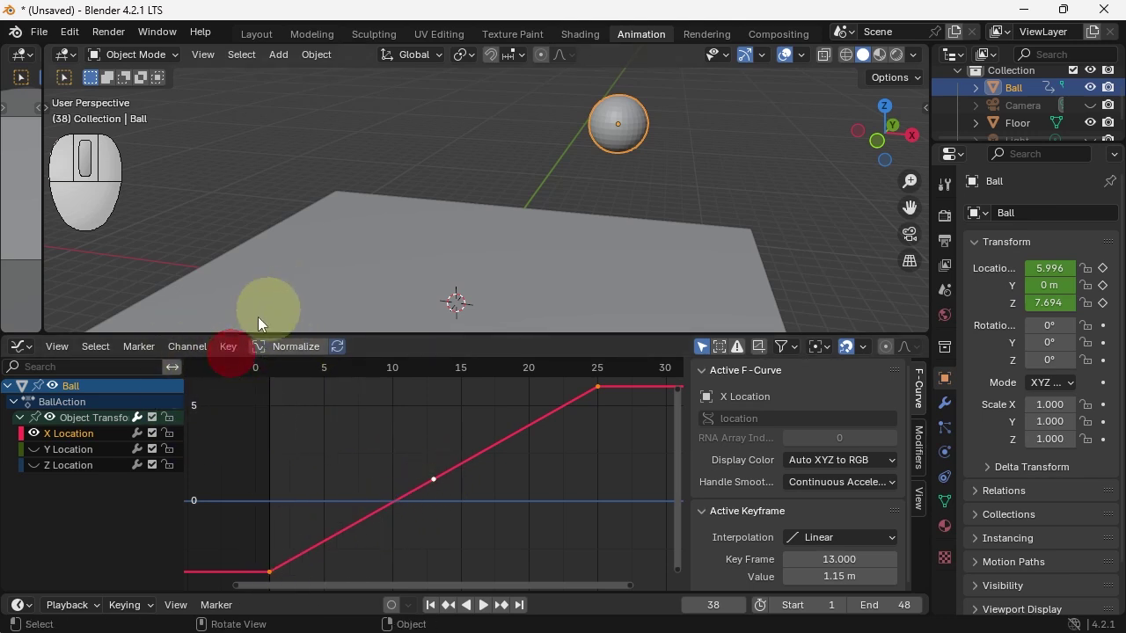
Switch the X Location curve's interpolation back to Bézier
click(228, 347)
mouse_move(375, 255)
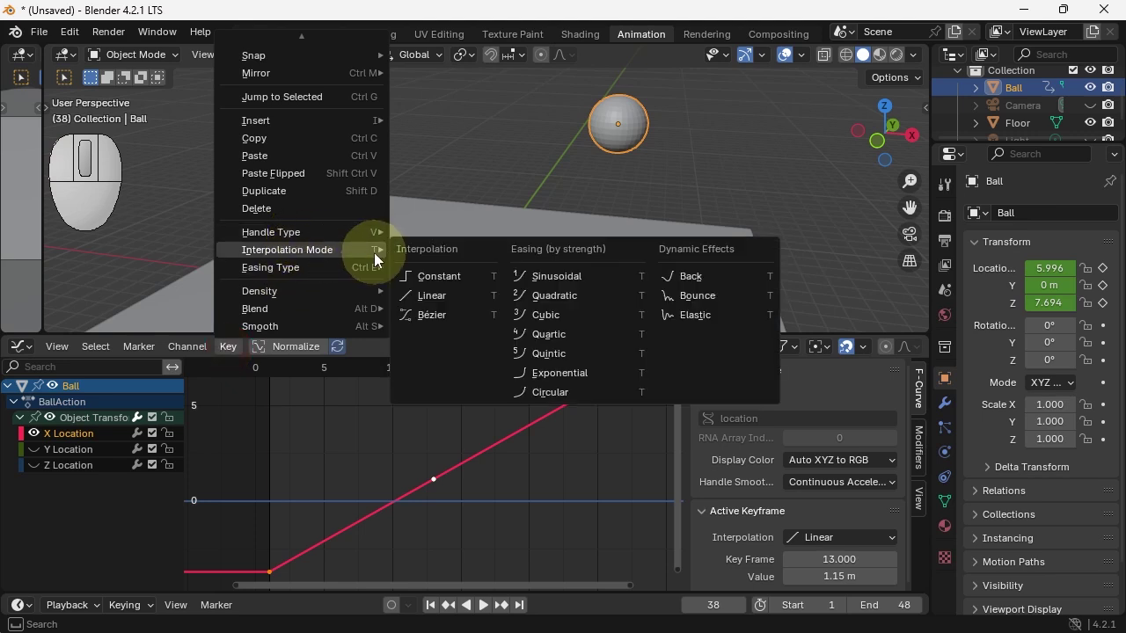
key(t)
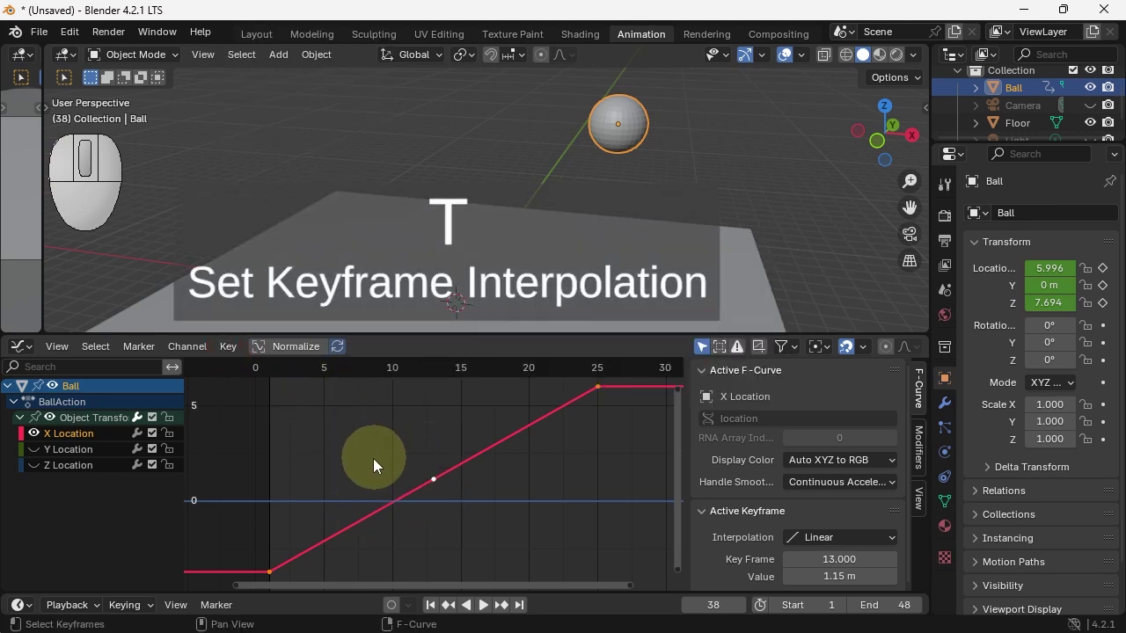
key(t)
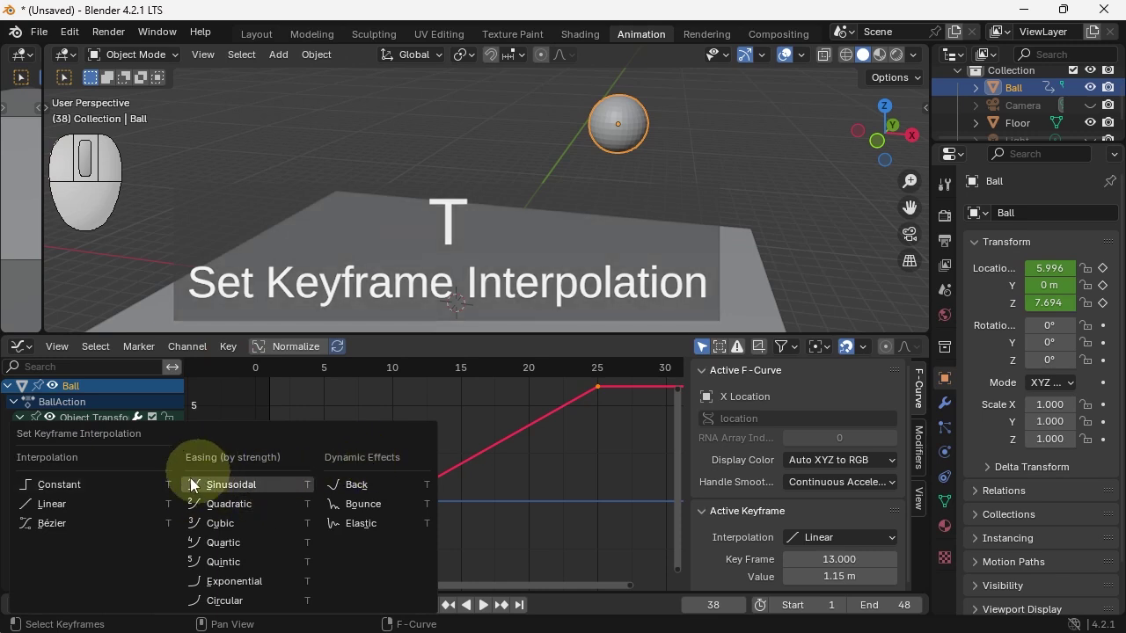
click(60, 524)
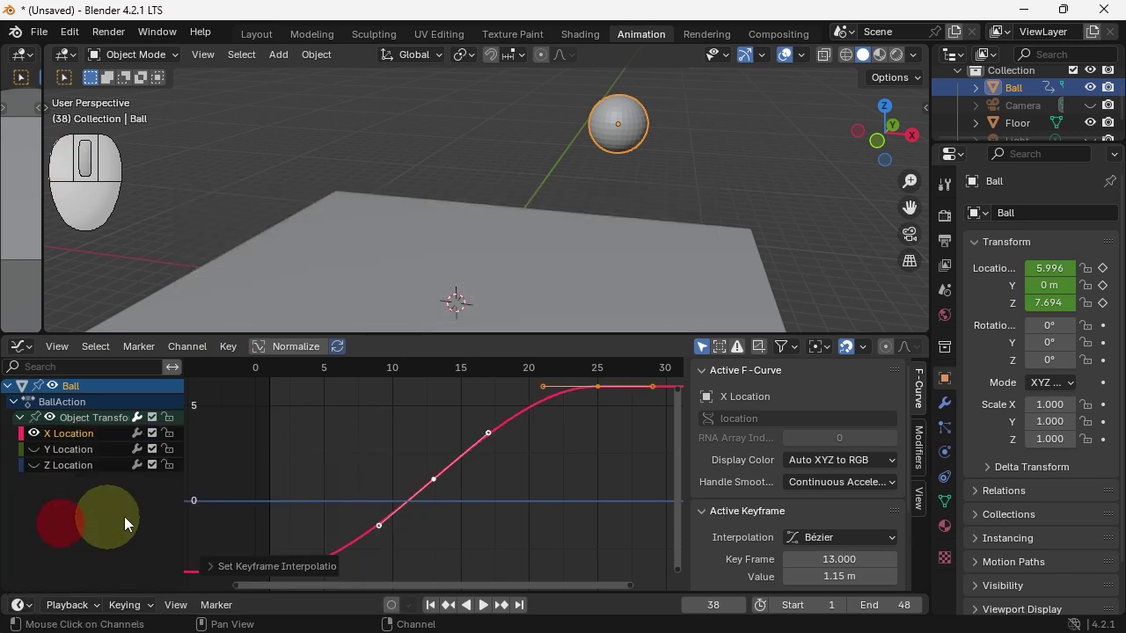
Align the frame-1 and frame-25 handles with the line so it runs nearly straight
click(470, 547)
click(324, 573)
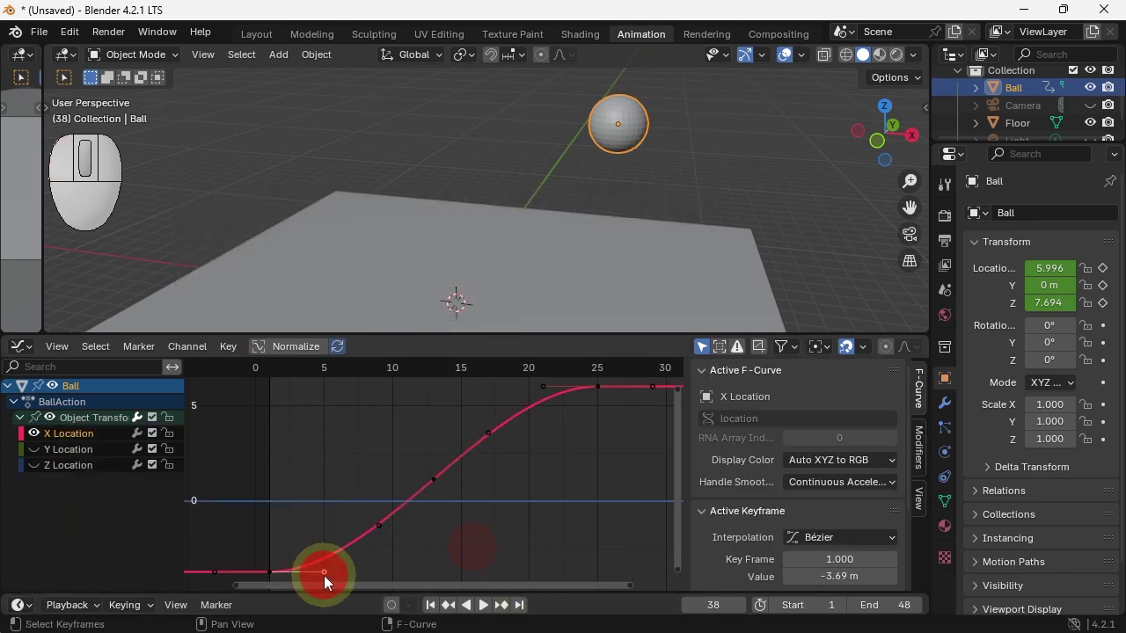
drag(325, 569, 368, 514)
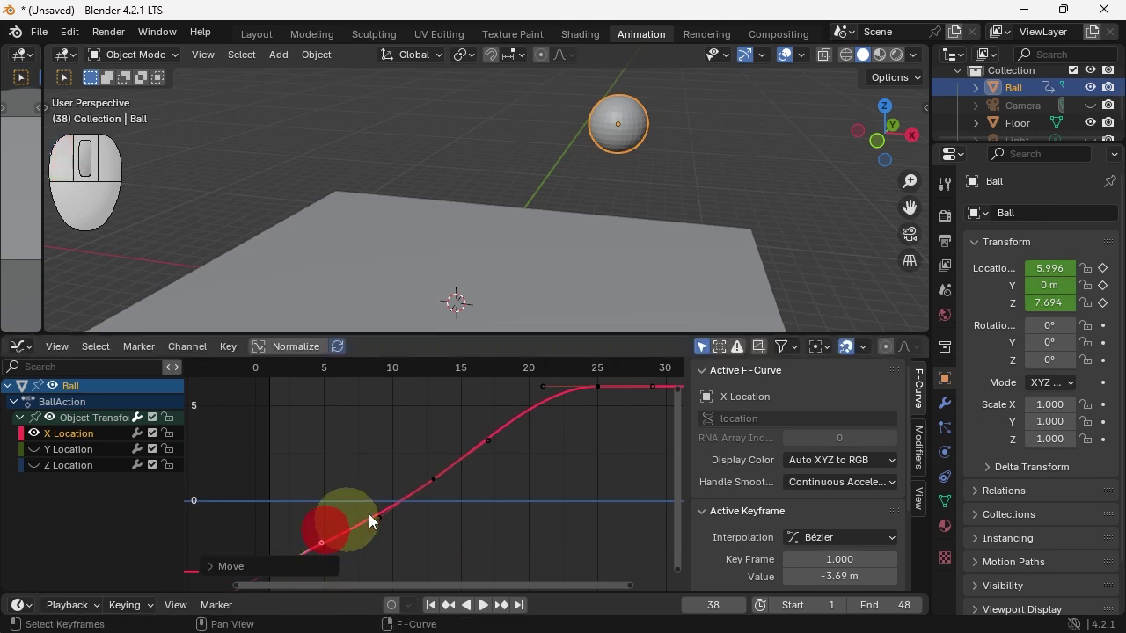
drag(544, 387, 553, 410)
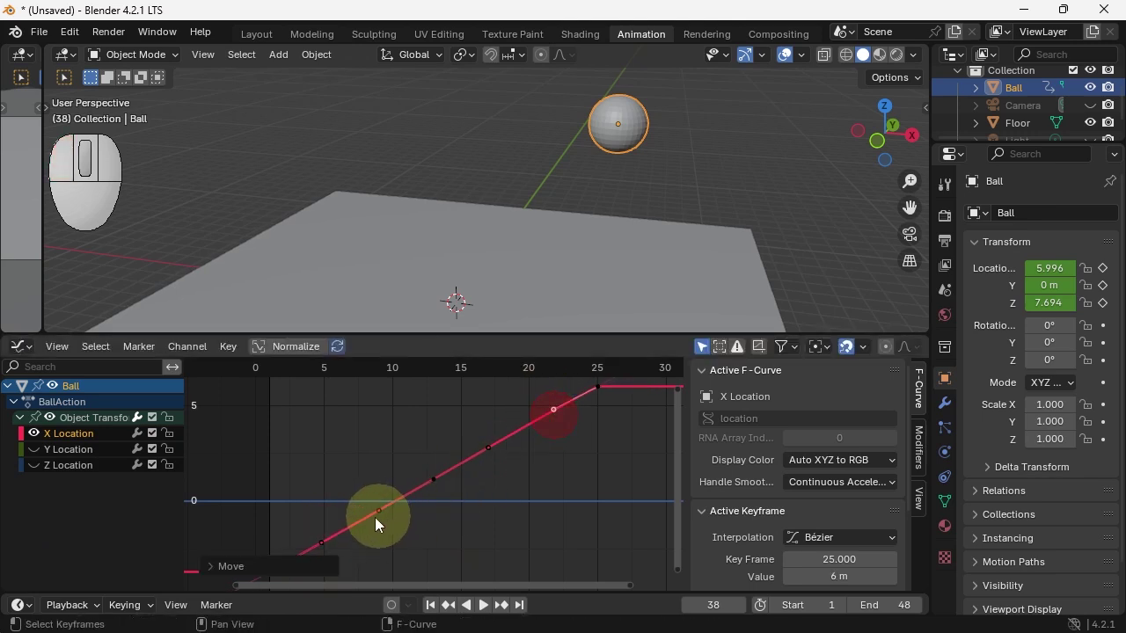
Turn on the Y and Z Location curves alongside X and zoom out to fit them
click(430, 605)
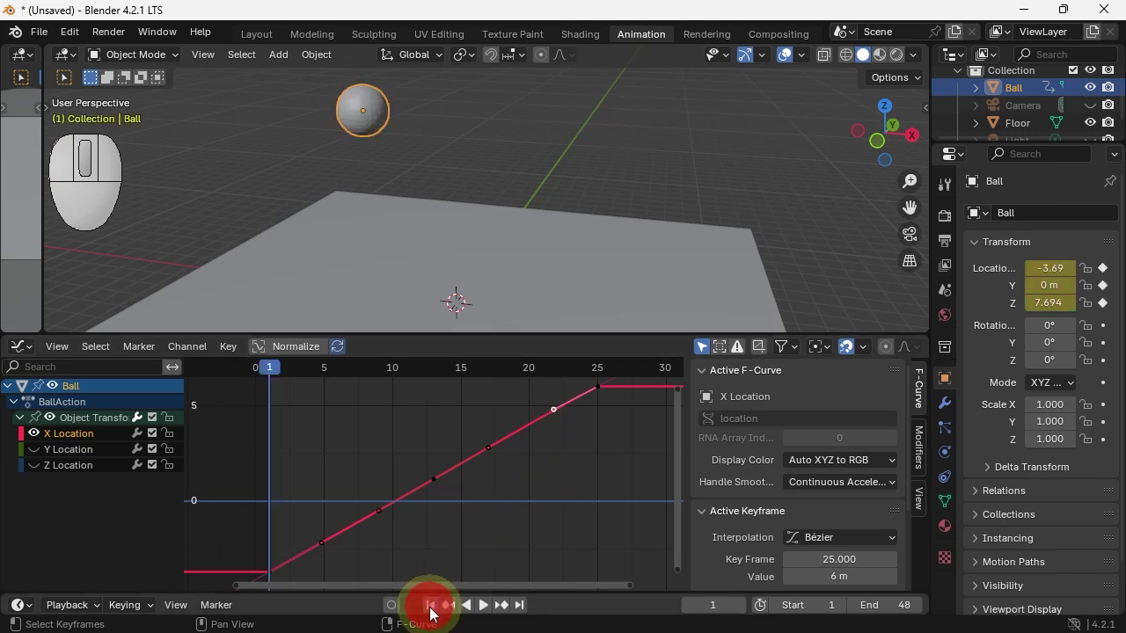
click(483, 605)
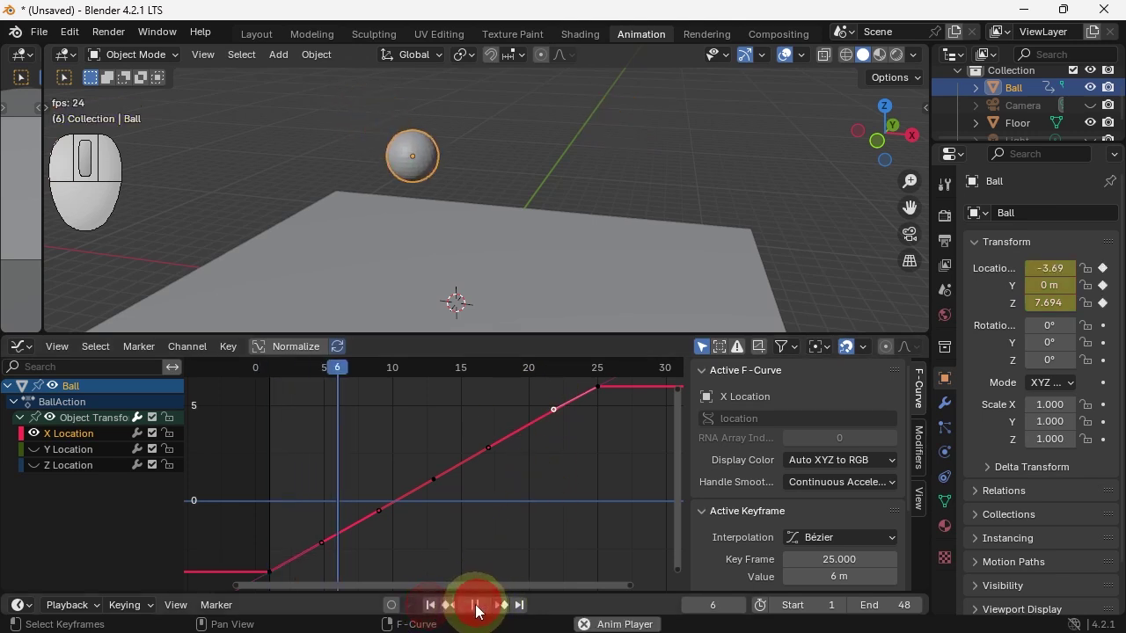
click(88, 449)
click(35, 449)
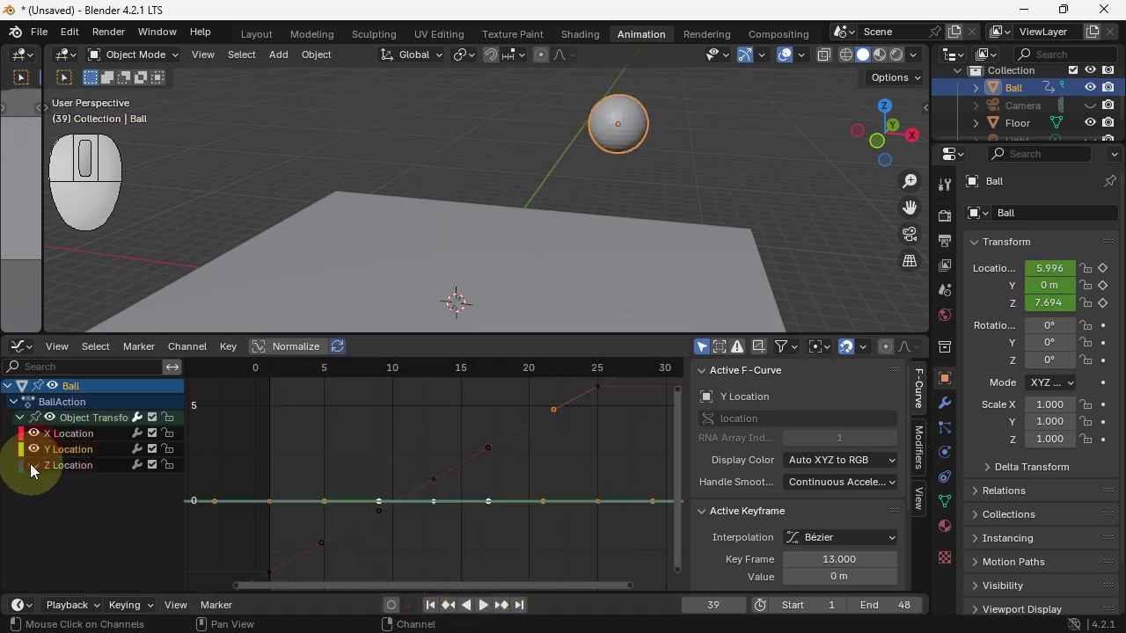
click(34, 465)
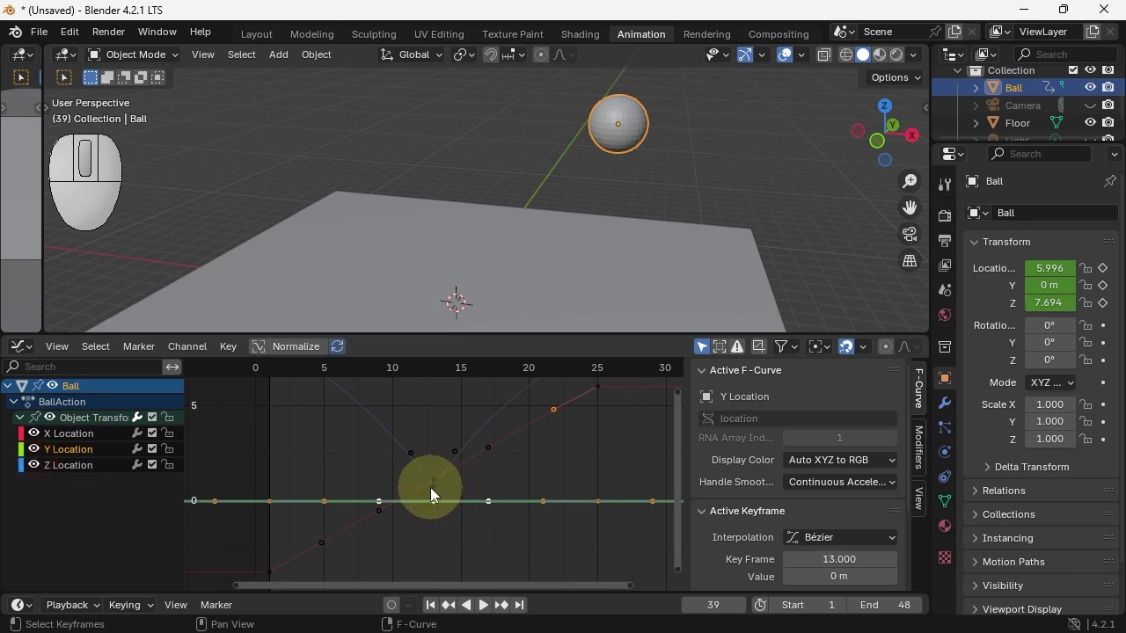
ctrl+middle_drag(430, 493, 421, 491)
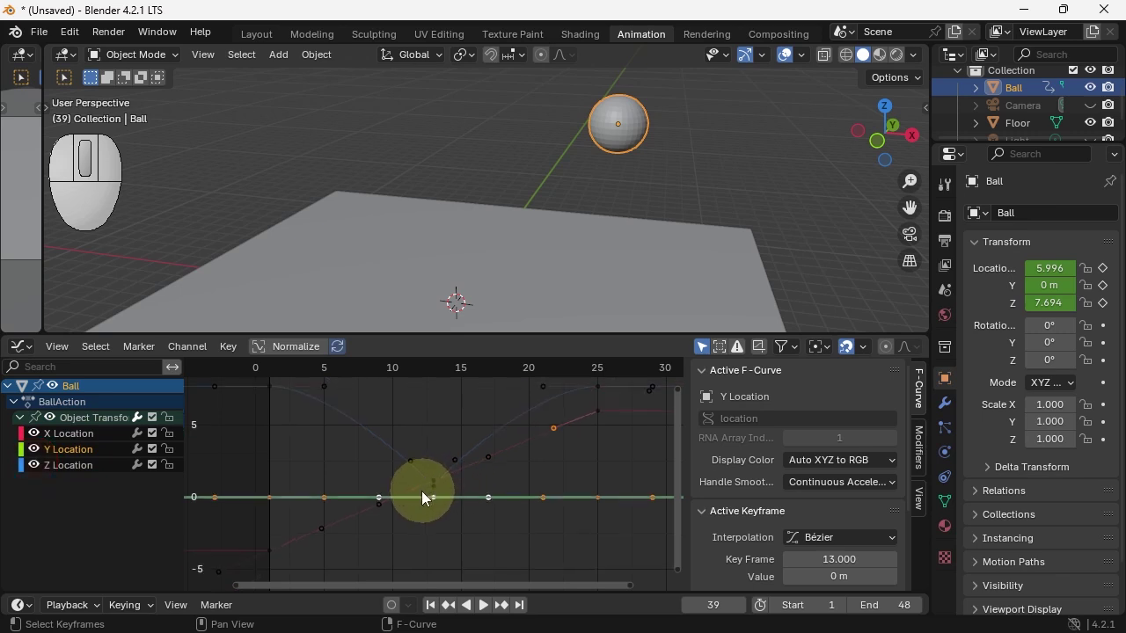
Replay the combined bounce animation from frame 1 several times
click(430, 605)
click(483, 605)
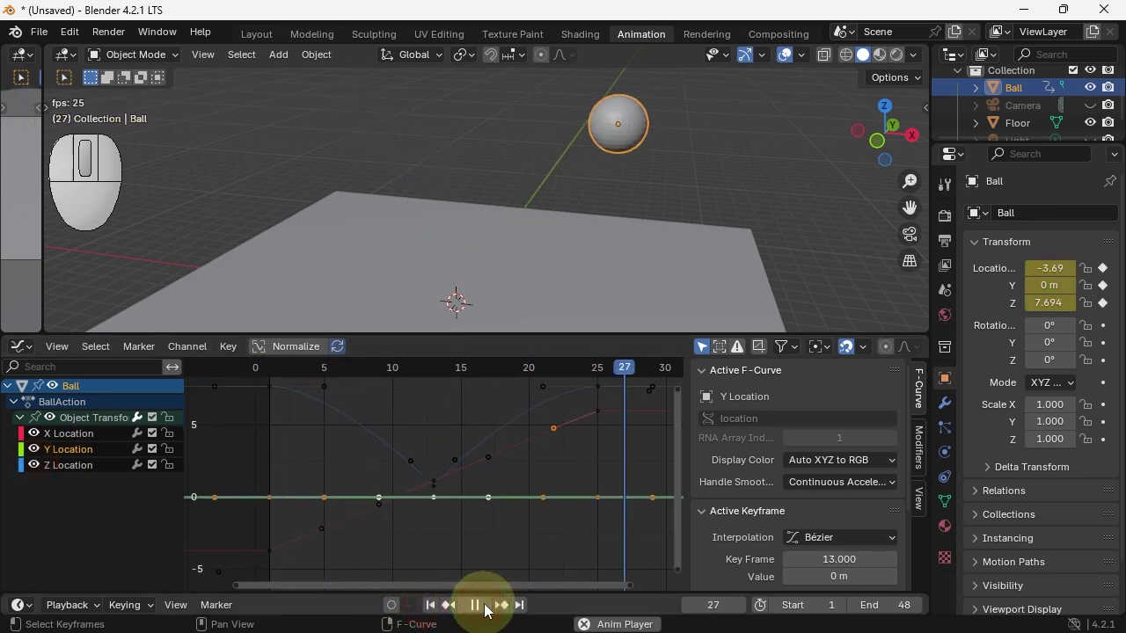
click(475, 605)
click(430, 605)
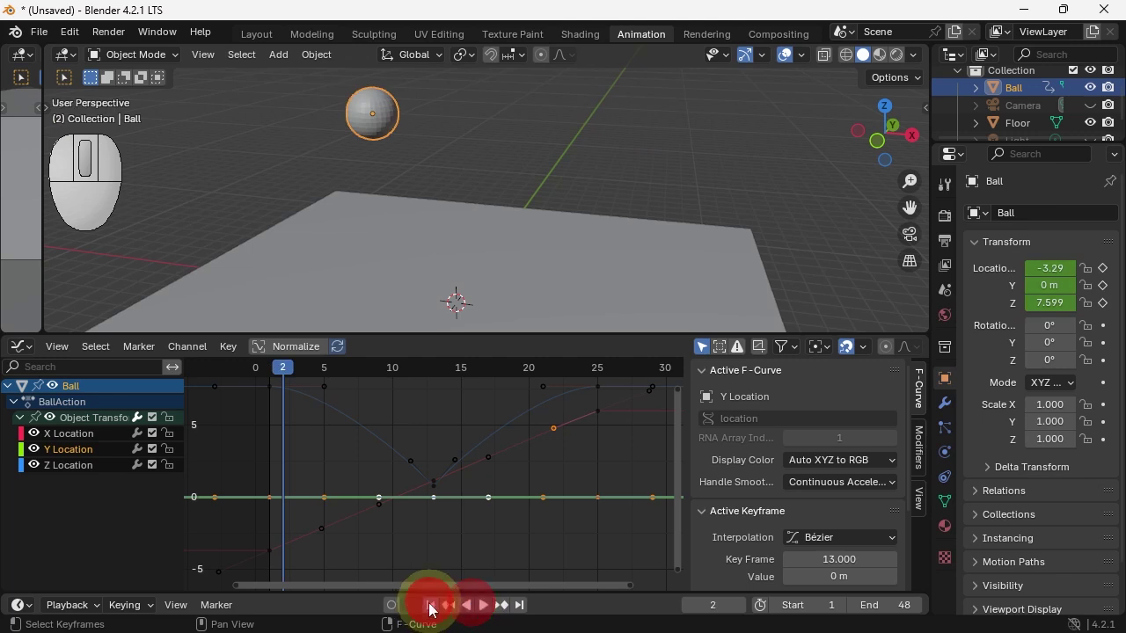
click(483, 605)
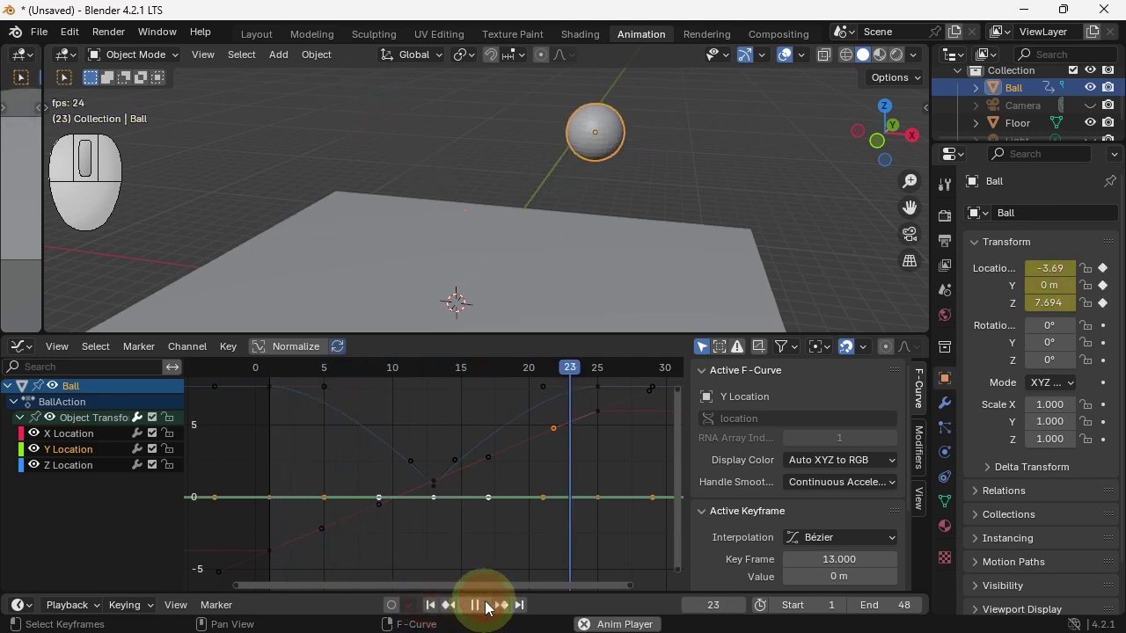
click(476, 605)
click(430, 605)
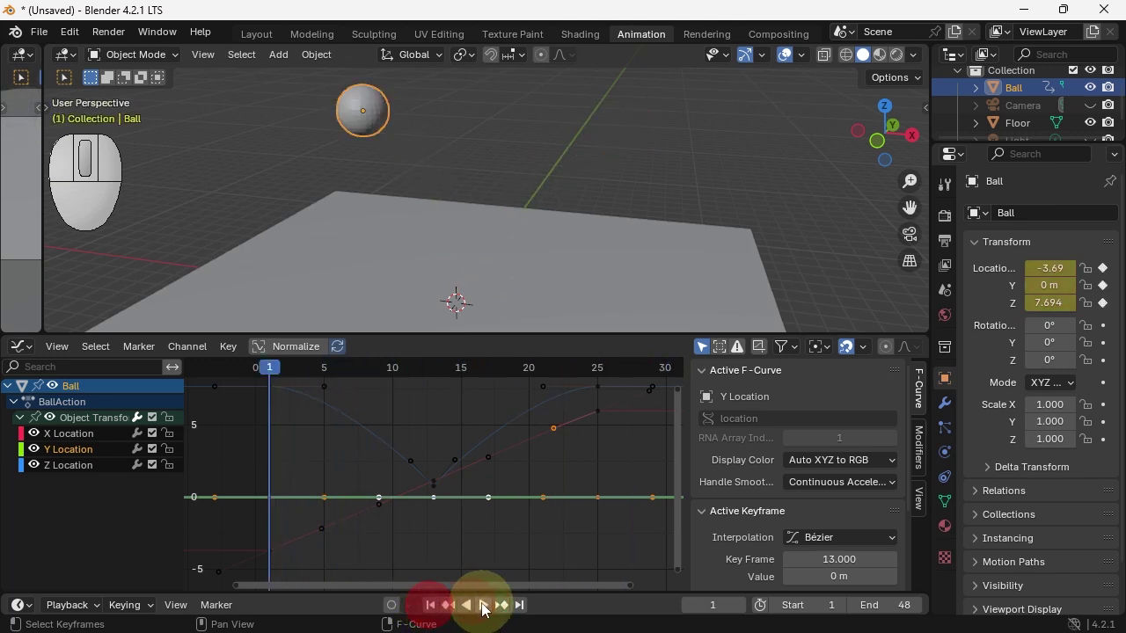
click(483, 606)
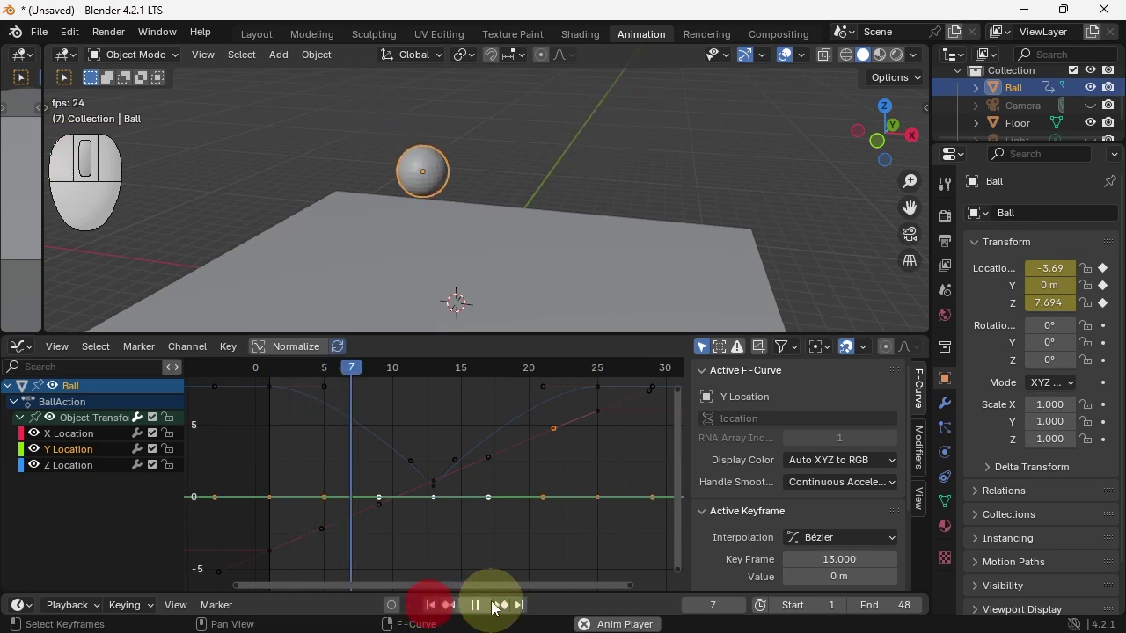
click(478, 607)
click(431, 605)
click(483, 605)
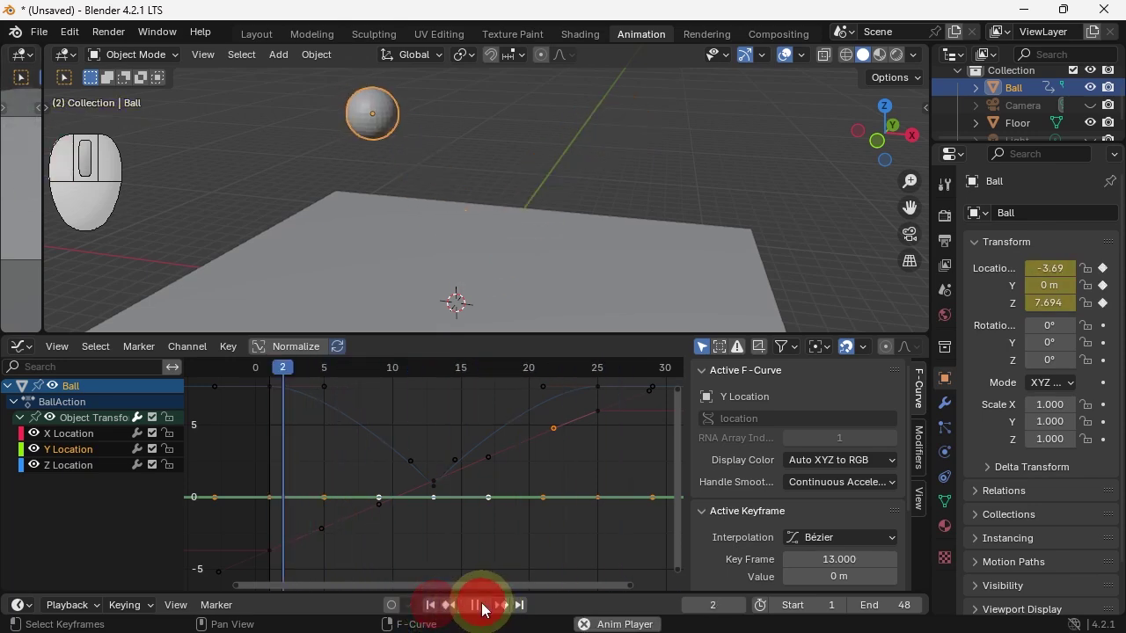